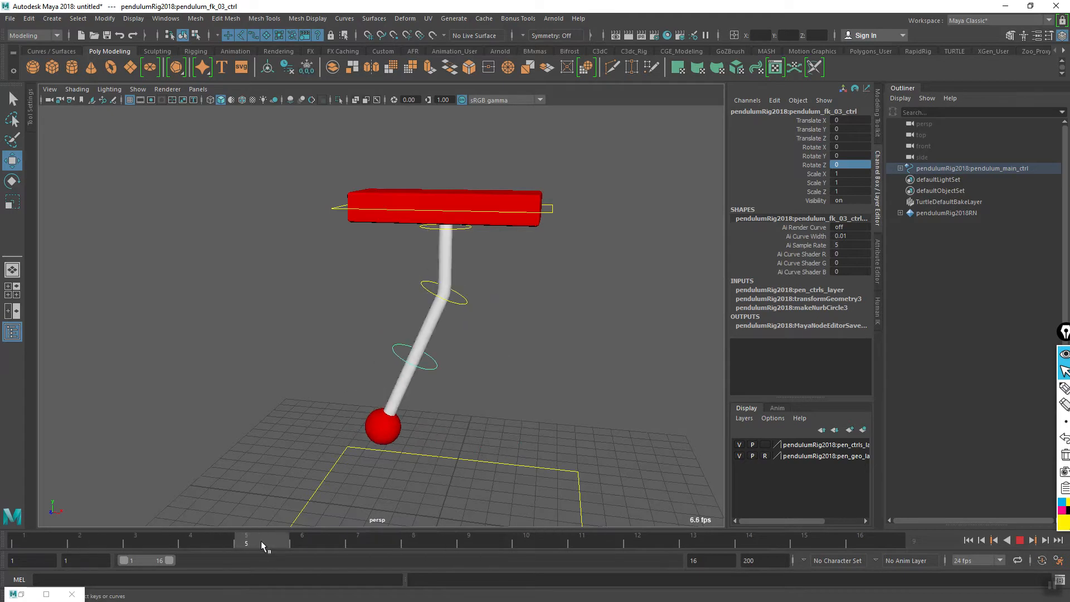
- At frame 9, rotate the lowest pendulum control pendulum_fk_03_ctrl to about -22.17 on Z and set a key
mouse_move(457, 543)
mouse_down()
mouse_move(508, 544)
mouse_move(412, 543)
mouse_move(467, 543)
mouse_up()
drag(536, 544, 470, 539)
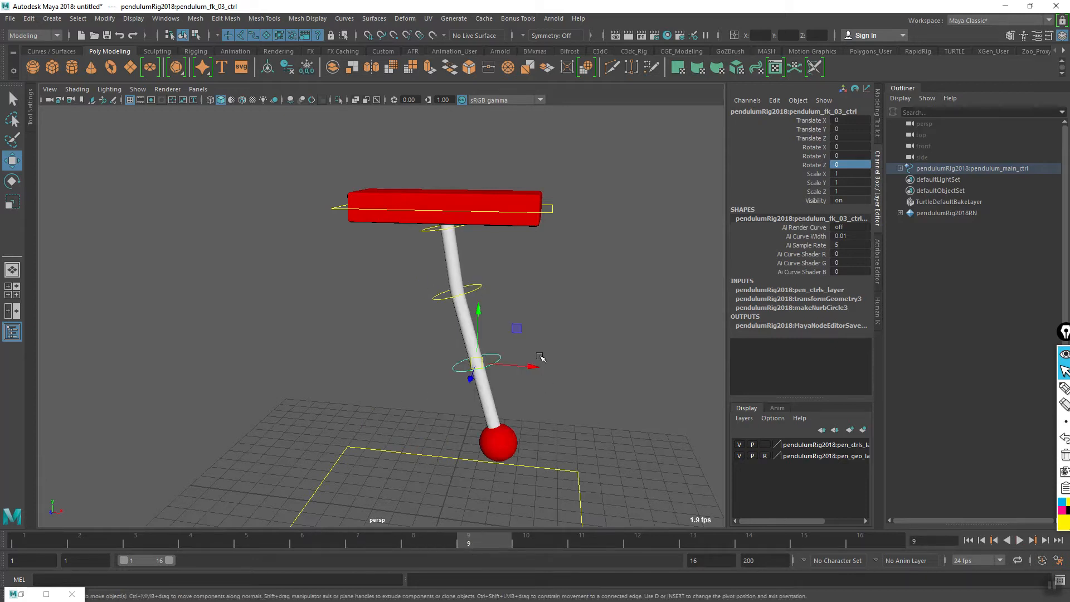
key(e)
mouse_move(535, 366)
mouse_down()
mouse_move(523, 349)
mouse_move(529, 360)
mouse_up()
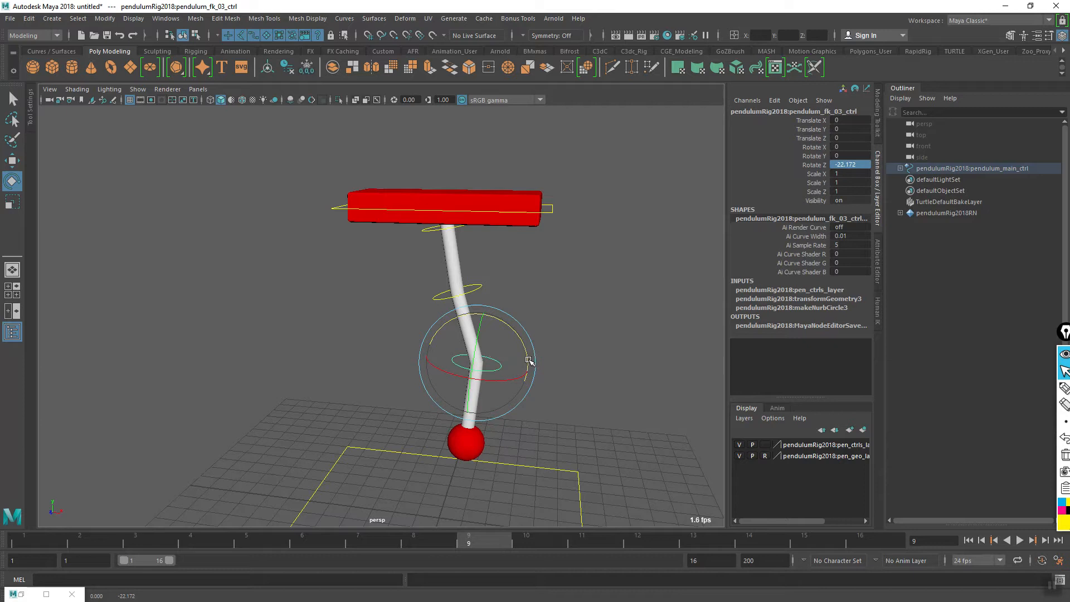
key(s)
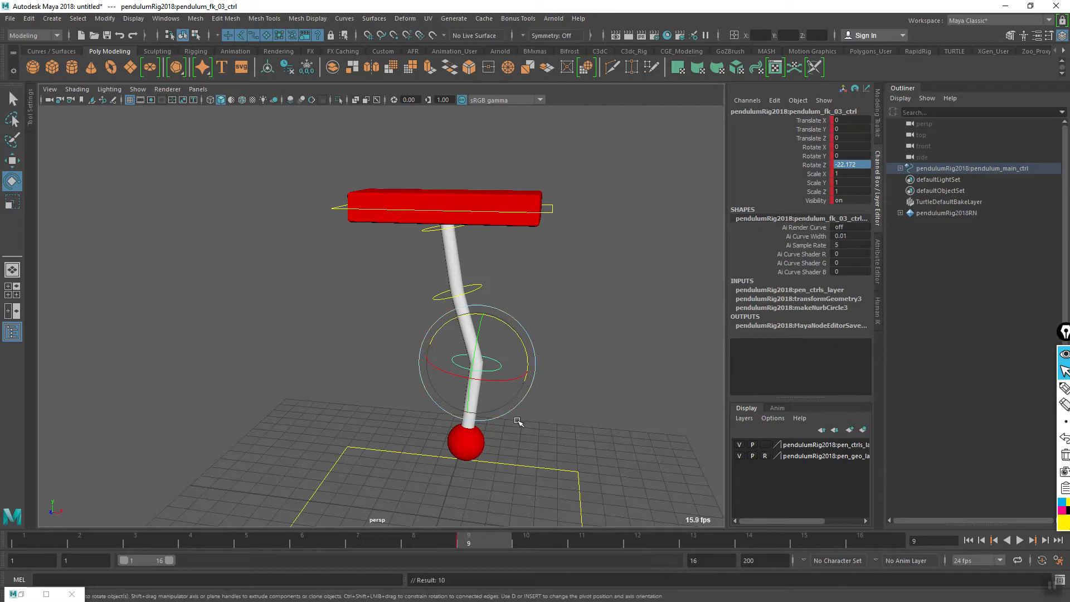
- Set the end of the playback range to frame 17
alt+middle_drag(517, 419, 491, 444)
alt+drag(474, 478, 481, 468)
alt+middle_drag(481, 468, 501, 456)
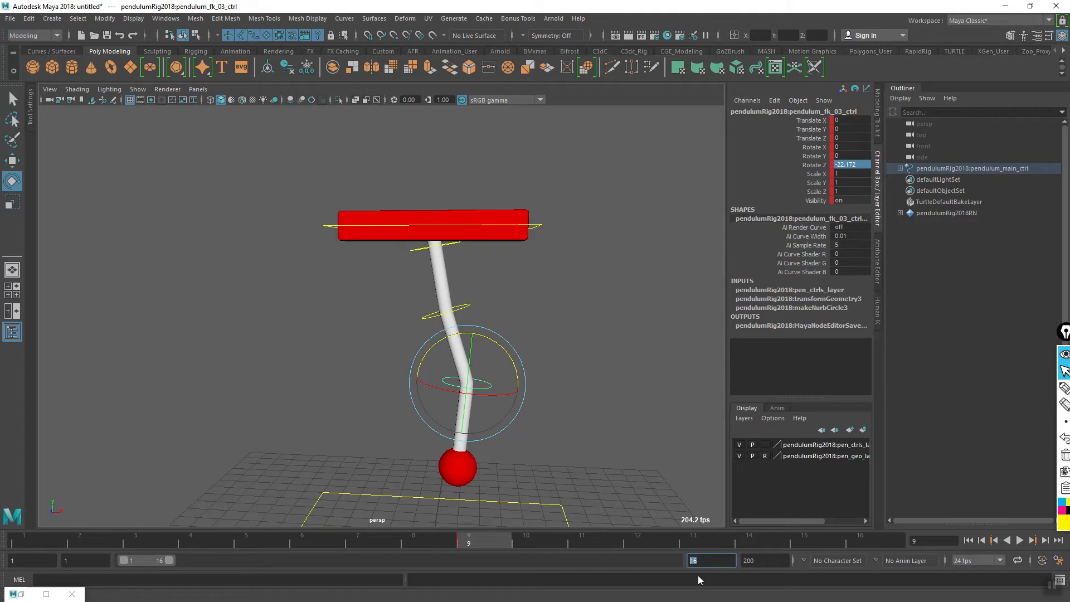
text(7)
key(Return)
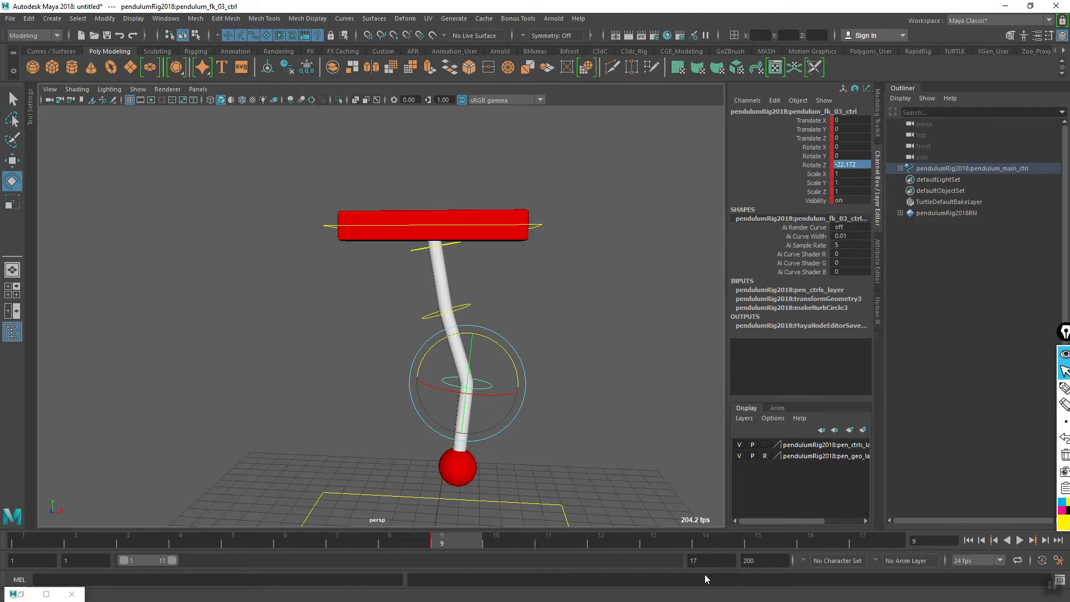
- At frame 11, rotate the lowest pendulum control to about 17.19 on Z and set a key
key(alt+v)
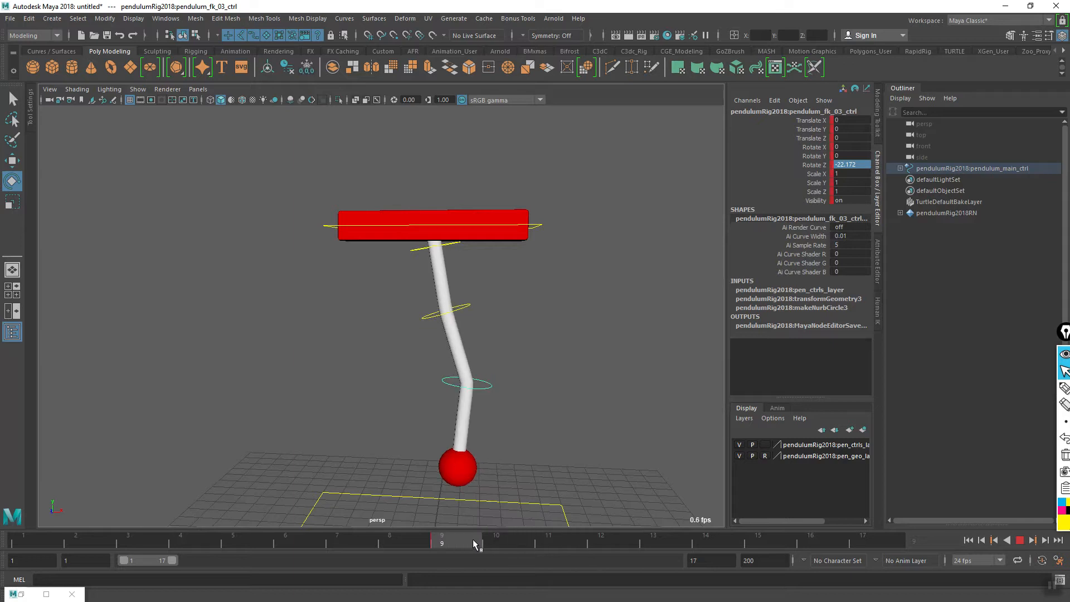
mouse_move(489, 544)
mouse_down()
mouse_move(547, 541)
mouse_move(477, 546)
mouse_move(555, 541)
mouse_up()
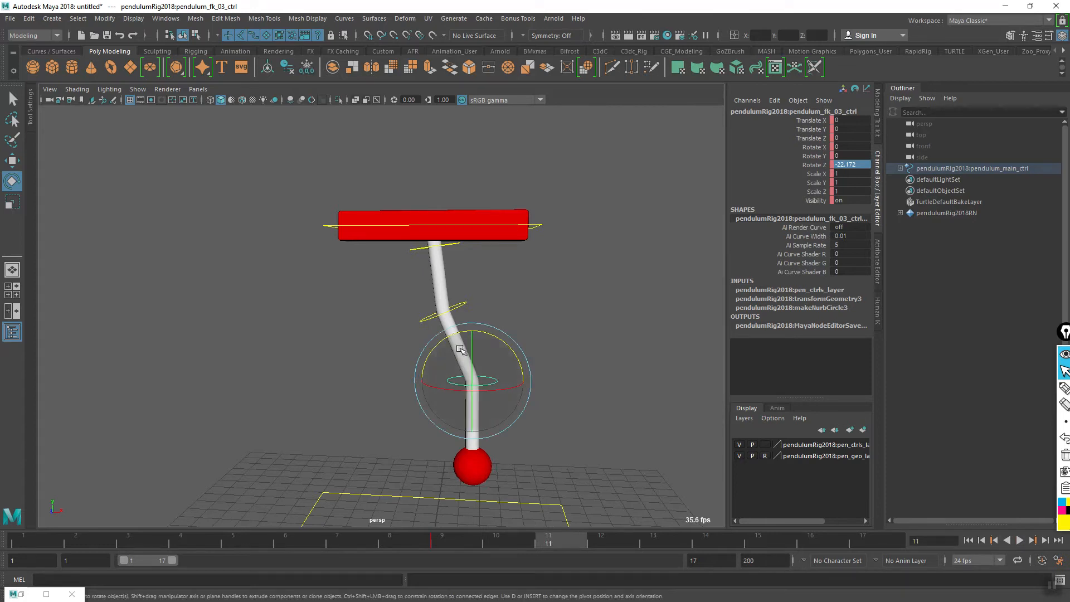
mouse_move(547, 542)
mouse_down()
mouse_move(462, 541)
mouse_move(562, 537)
mouse_move(458, 540)
mouse_move(549, 542)
mouse_up()
drag(518, 376, 499, 350)
key(s)
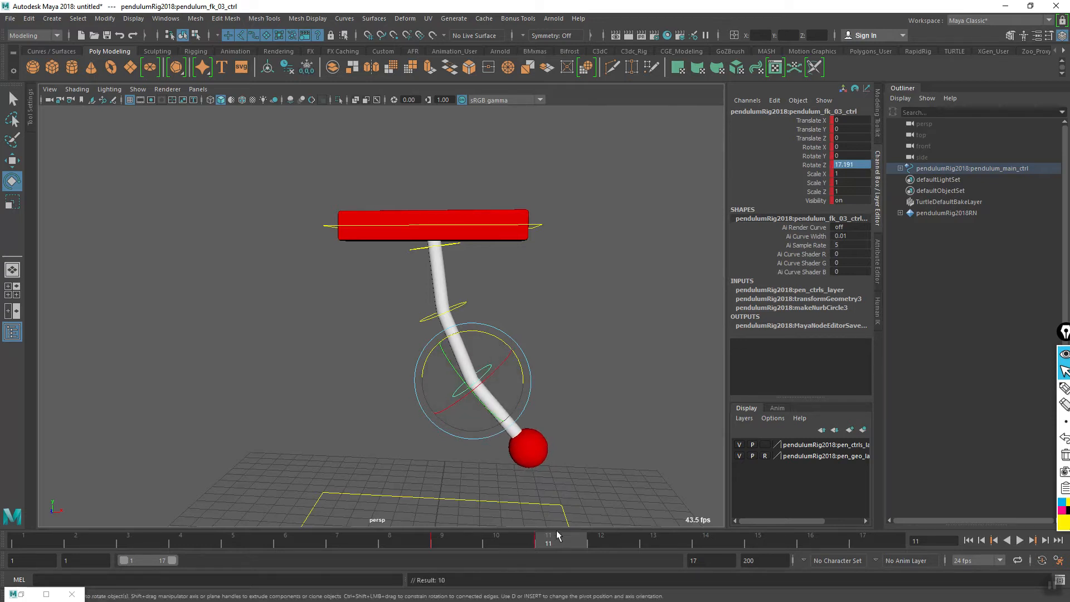
- Examine the pose at frame 13 by sketching over the lower rod segment with an arrow, and clear the markings
mouse_move(552, 545)
mouse_down()
mouse_move(480, 544)
mouse_move(548, 545)
mouse_up()
drag(541, 546, 650, 546)
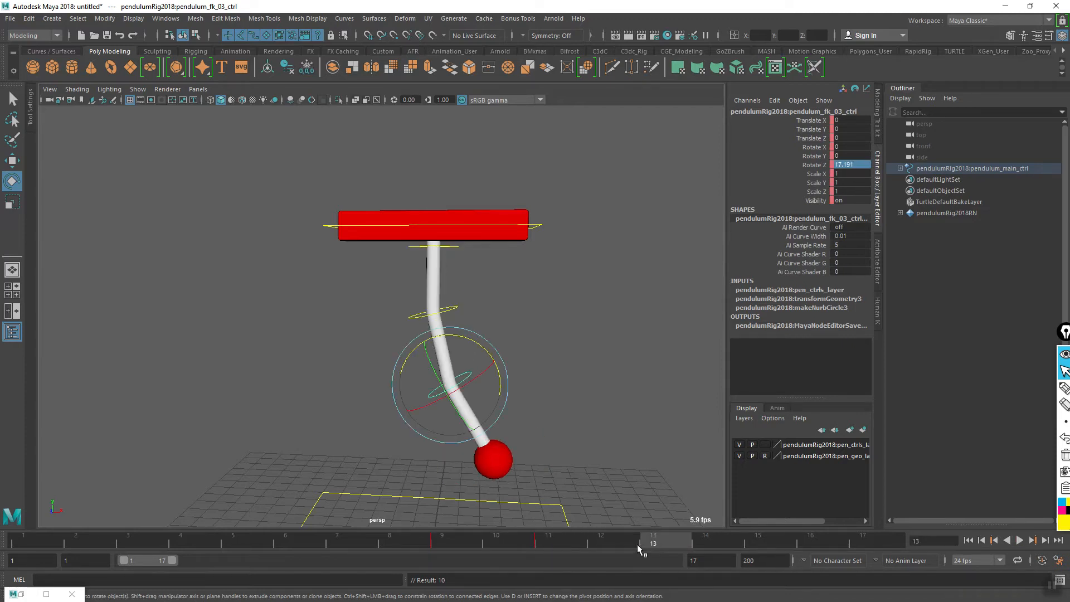
drag(1064, 335, 979, 322)
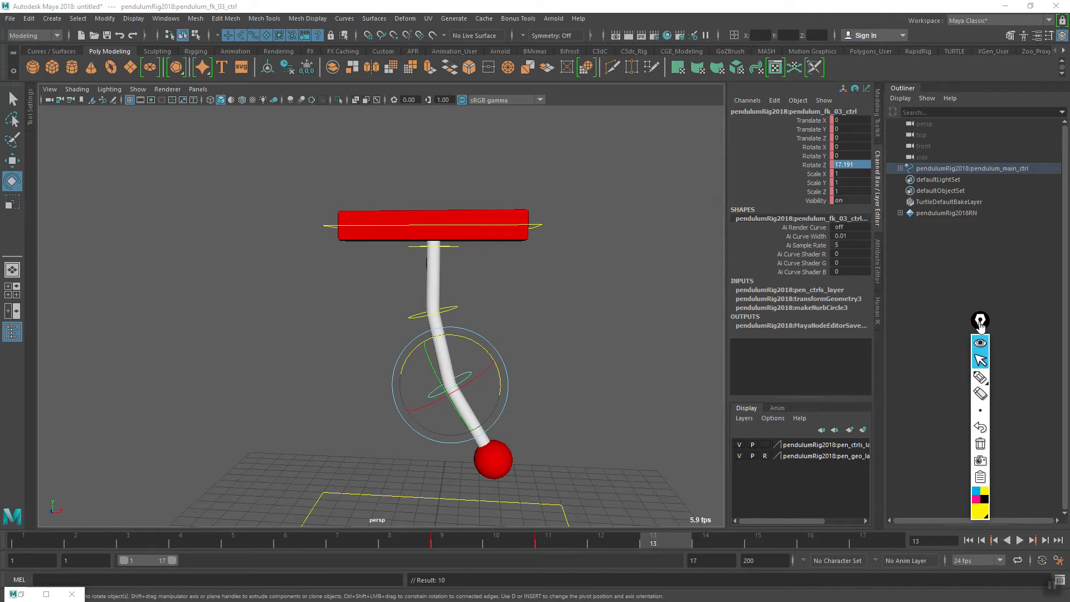
click(980, 378)
drag(395, 445, 446, 427)
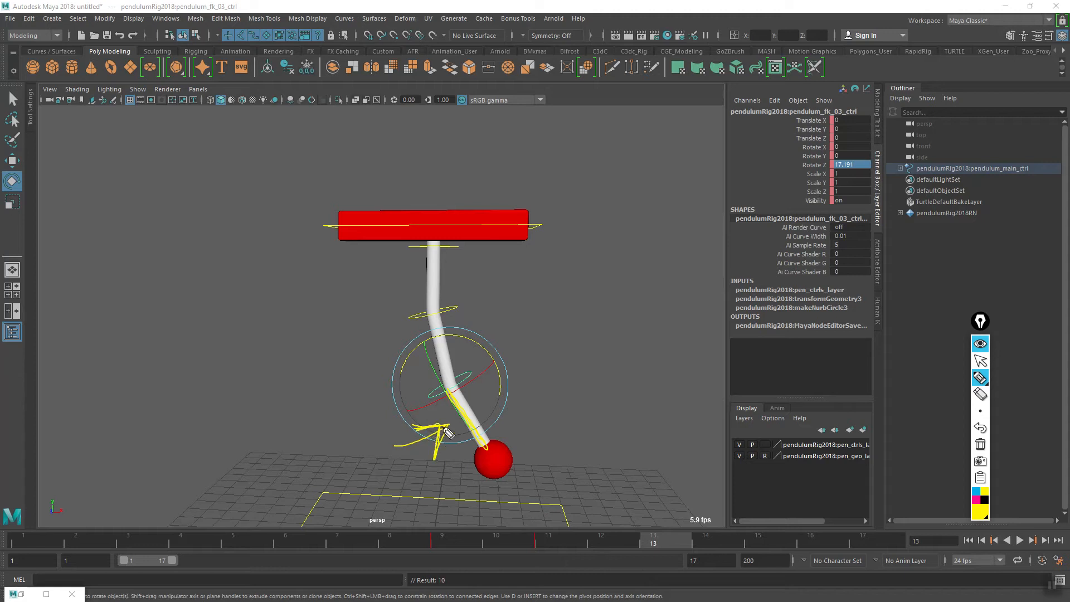
click(979, 446)
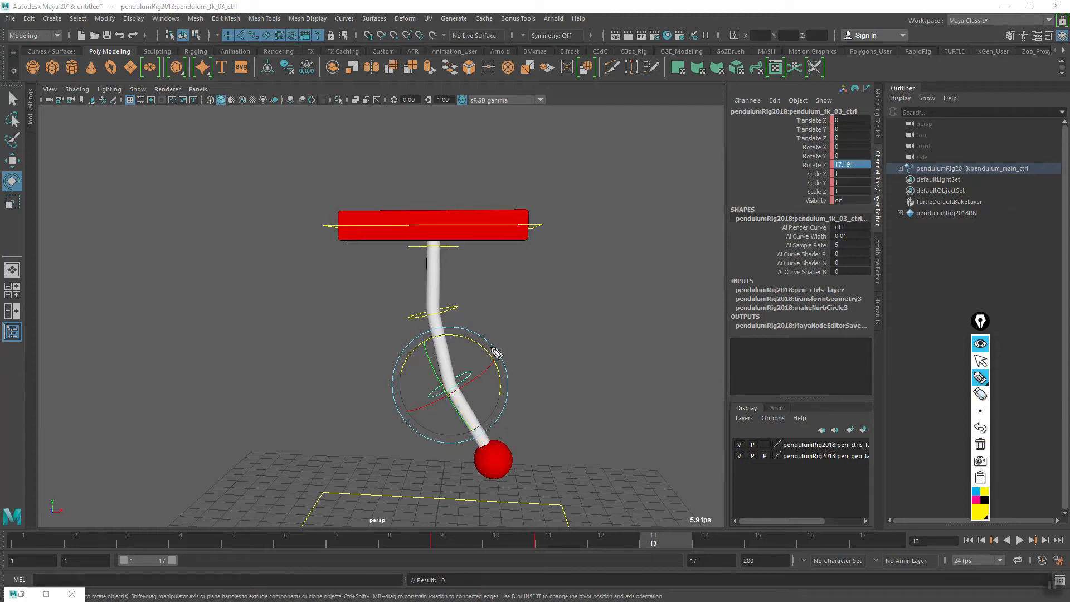
click(979, 361)
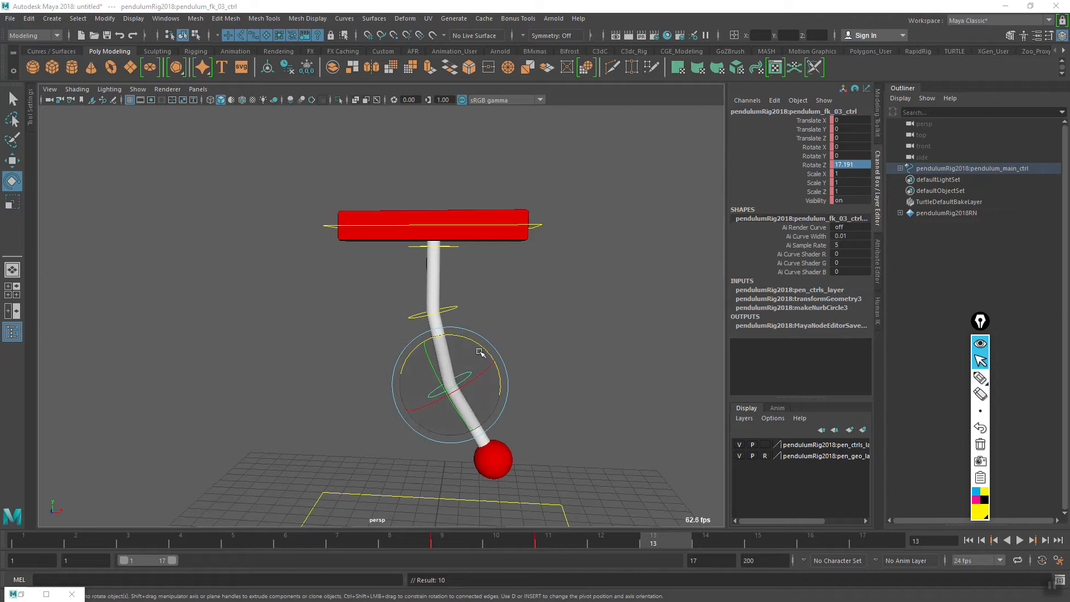
- Key the lowest pendulum control at frame 13 with its Z rotation increased to about 35.6
drag(482, 353, 478, 344)
key(s)
mouse_move(657, 548)
mouse_down()
mouse_move(445, 546)
mouse_move(666, 544)
mouse_move(455, 543)
mouse_move(651, 545)
mouse_up()
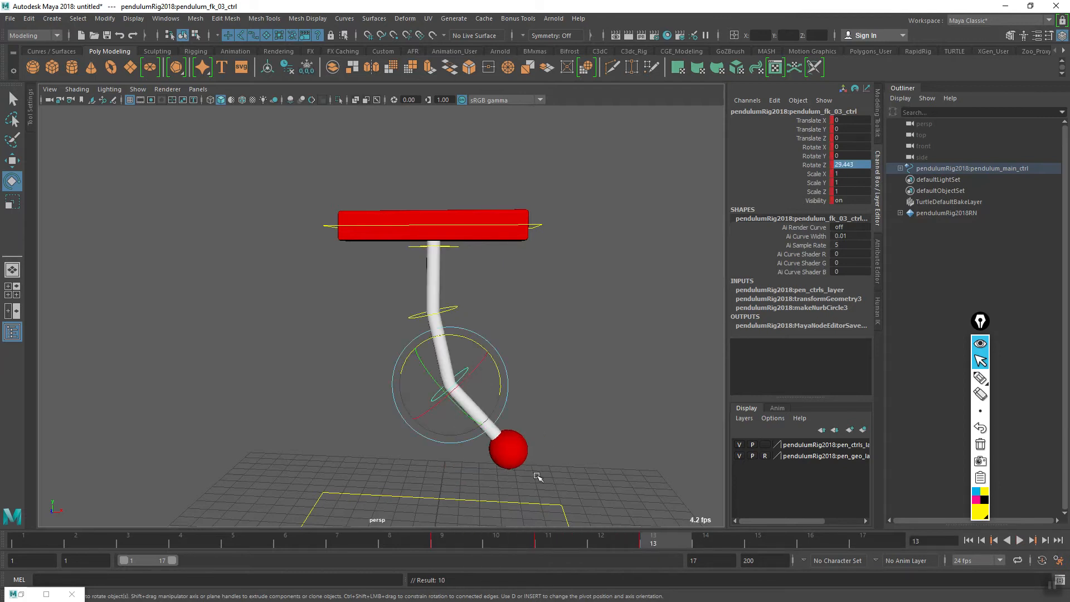
drag(500, 387, 498, 379)
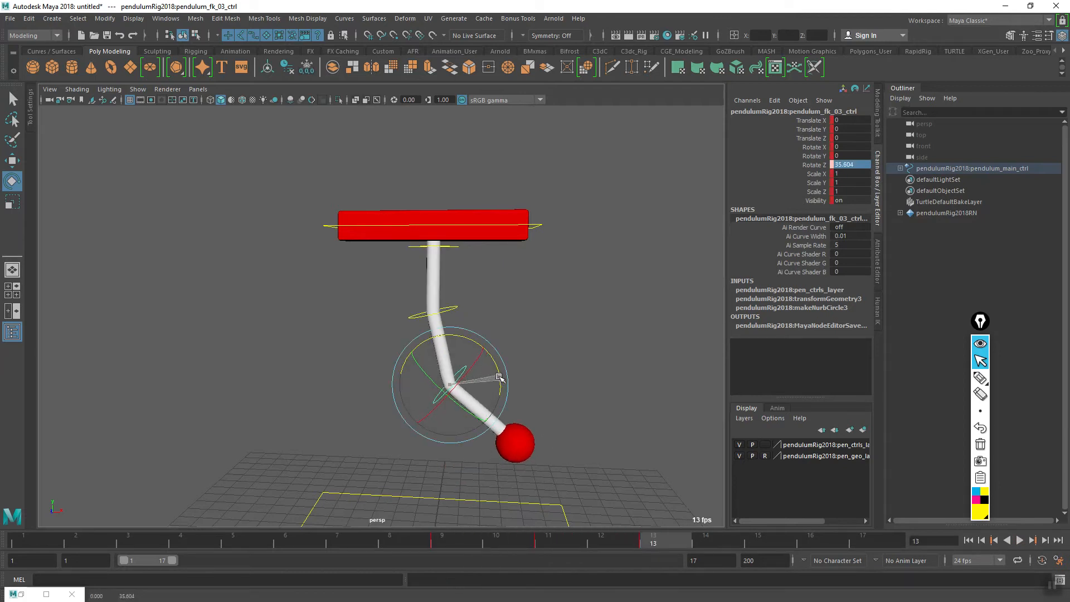
- Examine the rod's bend at frame 9 by tracing over its segments, and clear the markings
mouse_move(650, 544)
mouse_down()
mouse_move(470, 544)
mouse_move(666, 547)
mouse_move(455, 546)
mouse_up()
click(979, 378)
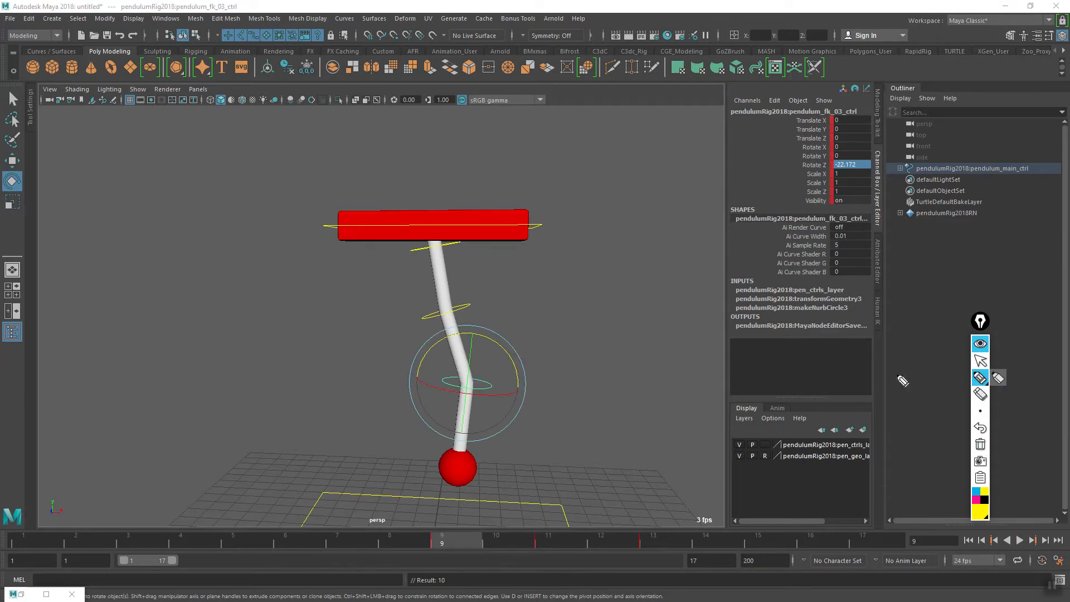
drag(438, 240, 448, 325)
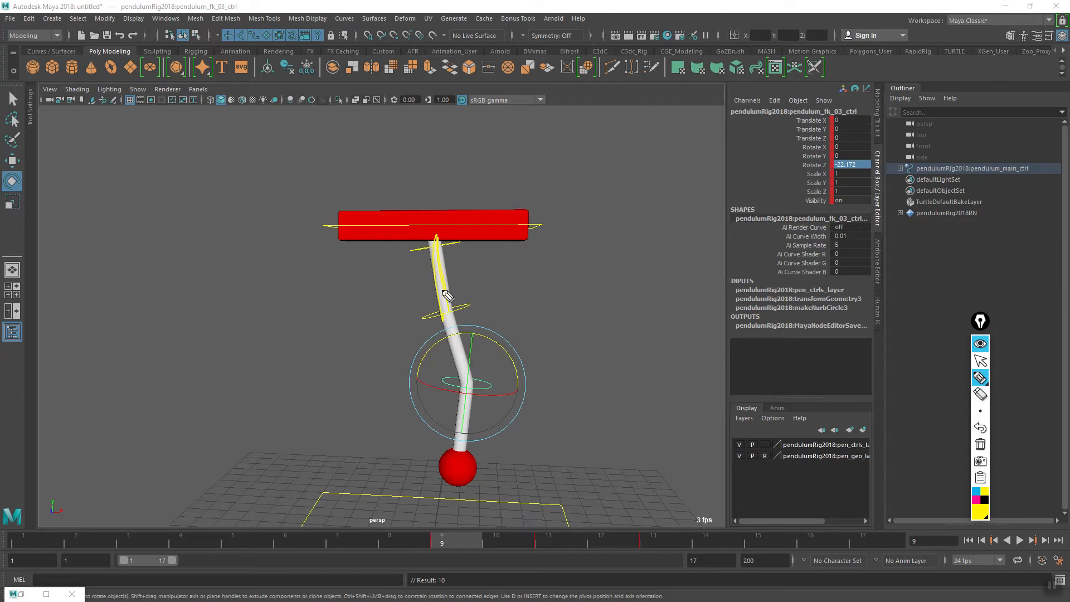
drag(466, 364, 471, 460)
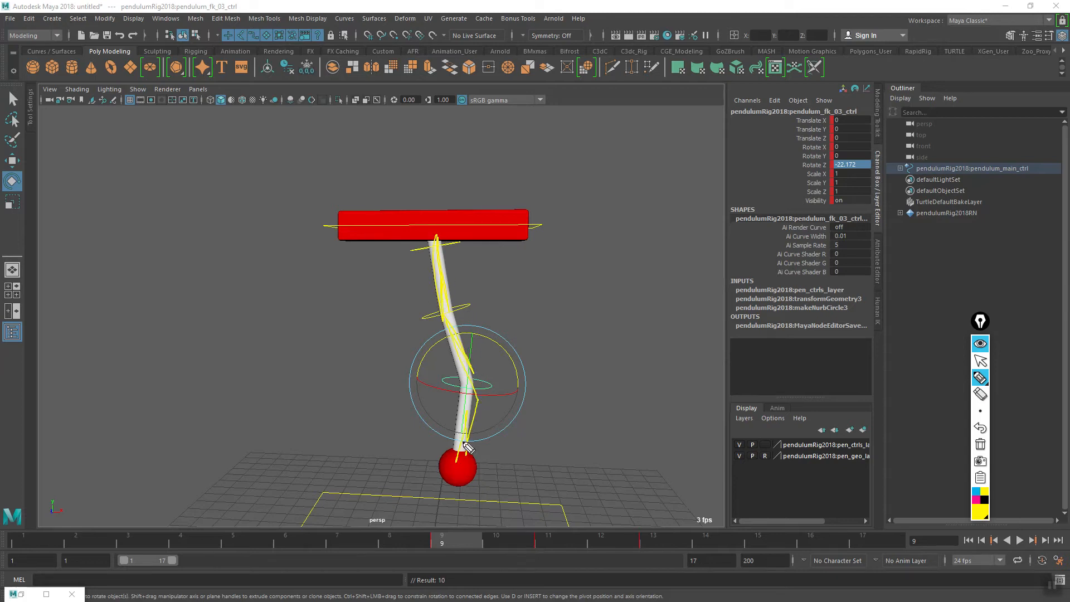
click(980, 444)
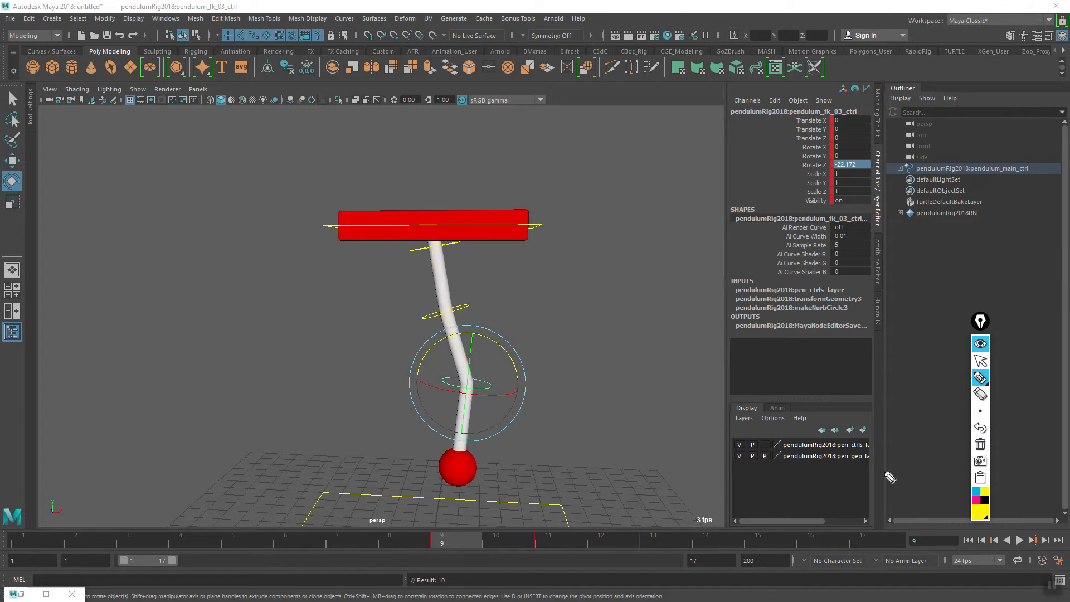
click(981, 360)
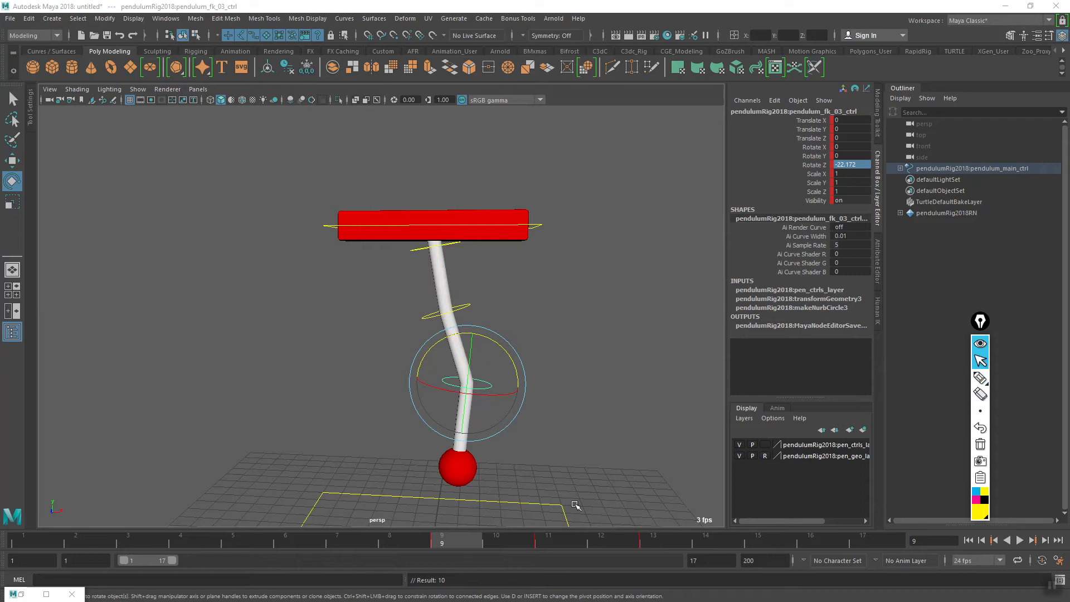
- Examine the rod's curve at frame 13 by tracing its full length, and clear the markings
drag(458, 538, 683, 547)
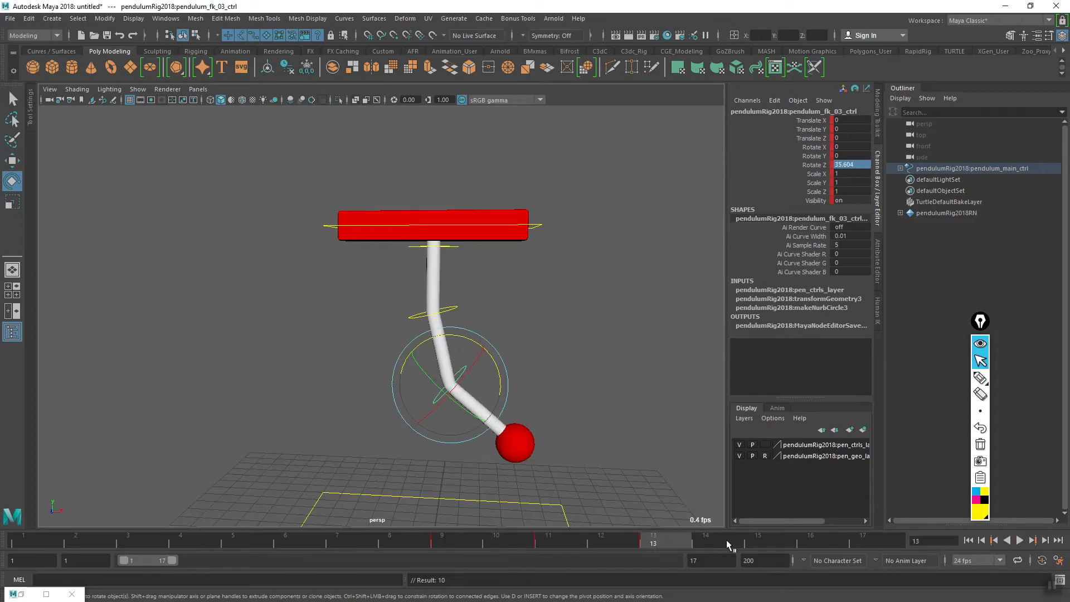
click(981, 378)
mouse_move(432, 247)
mouse_down()
mouse_move(437, 318)
mouse_move(507, 431)
mouse_up()
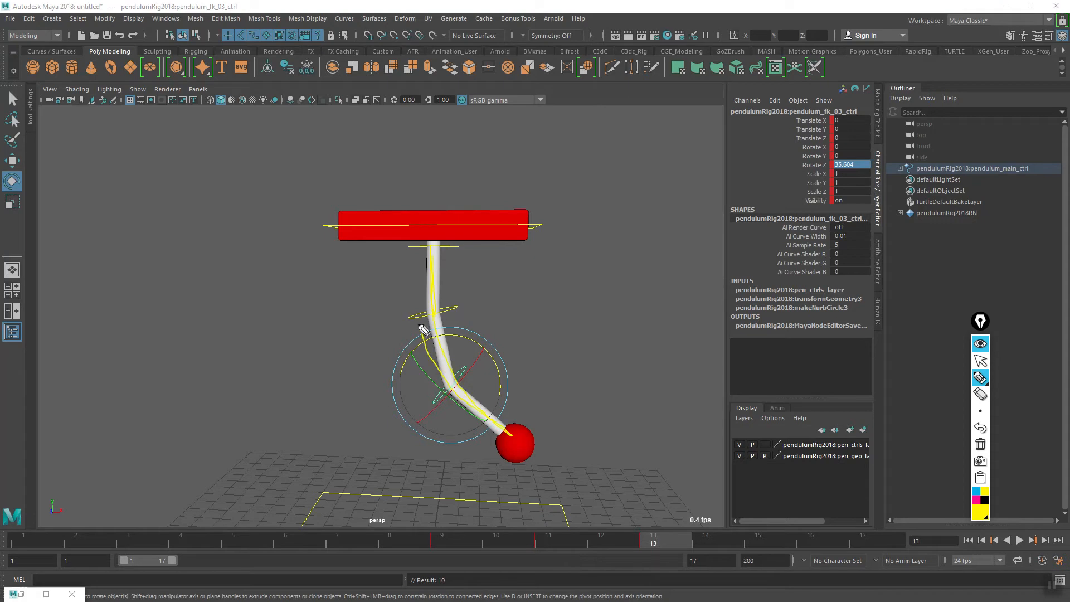
drag(437, 251, 430, 250)
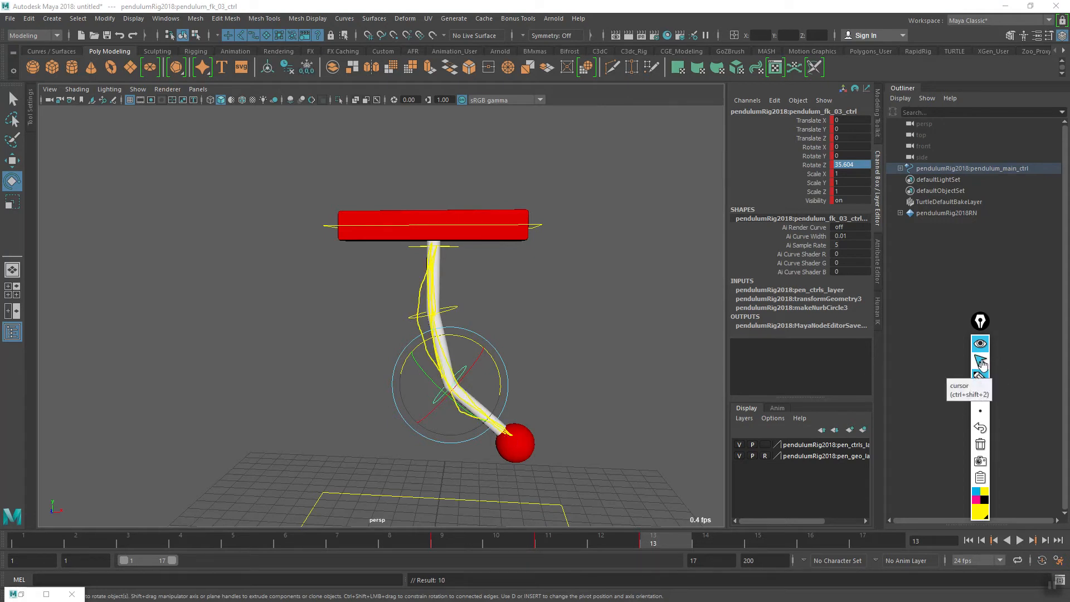
click(981, 379)
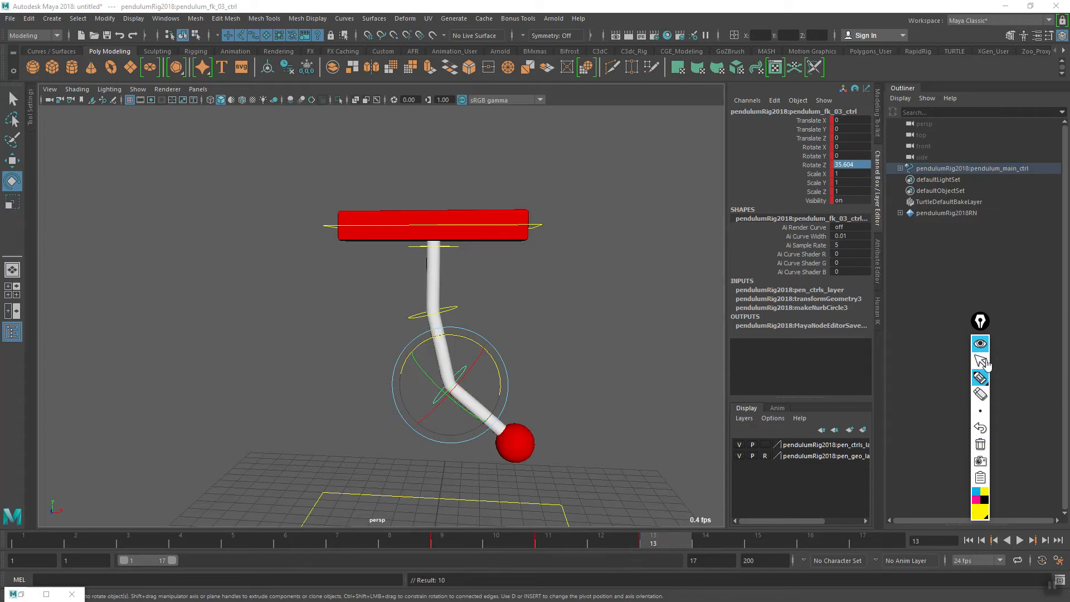
click(984, 363)
mouse_move(655, 549)
mouse_down()
mouse_move(480, 552)
mouse_move(651, 547)
mouse_up()
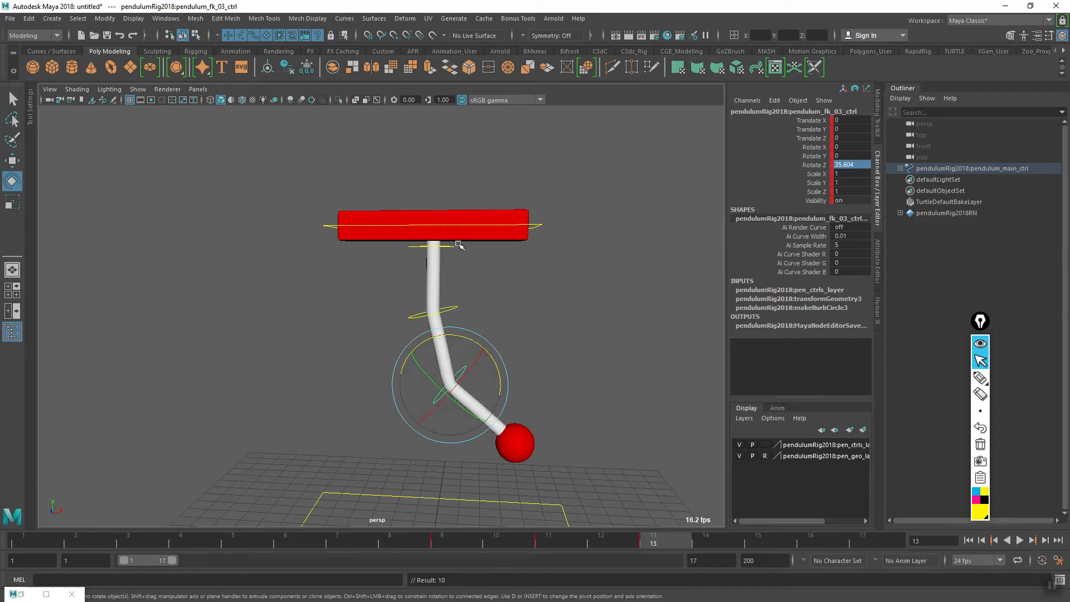
- At frame 15, rotate the lowest pendulum control to about 25.99 on Z and set a key
drag(467, 544, 747, 552)
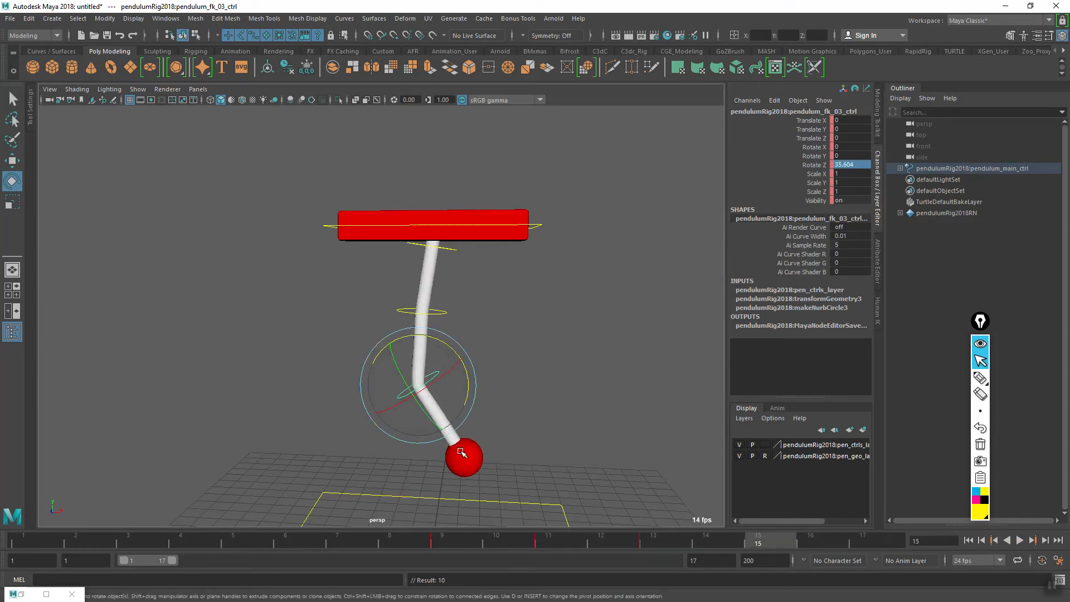
key(alt+v)
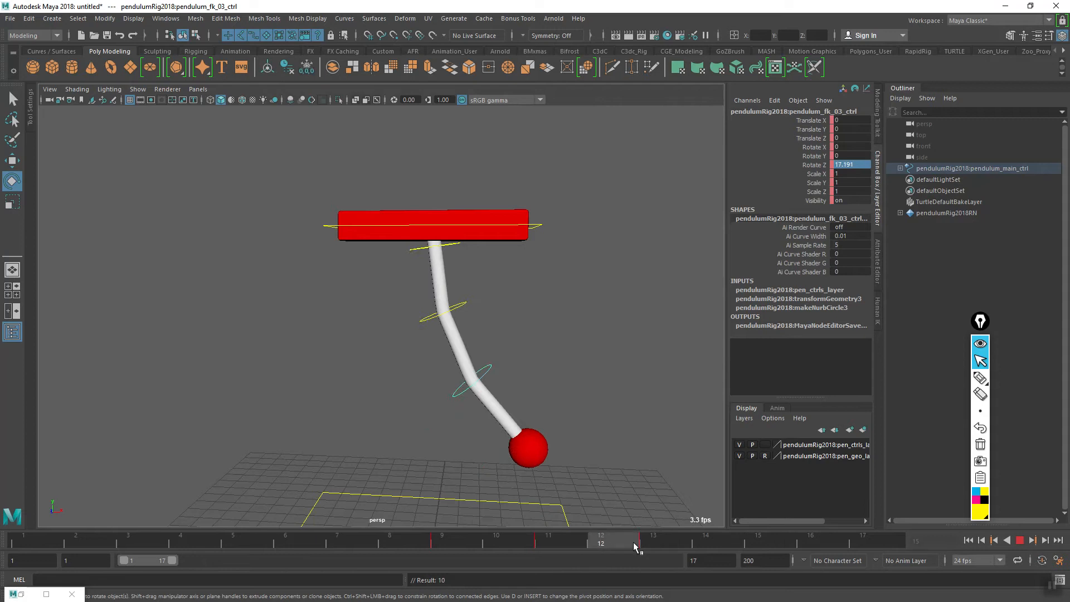
click(764, 543)
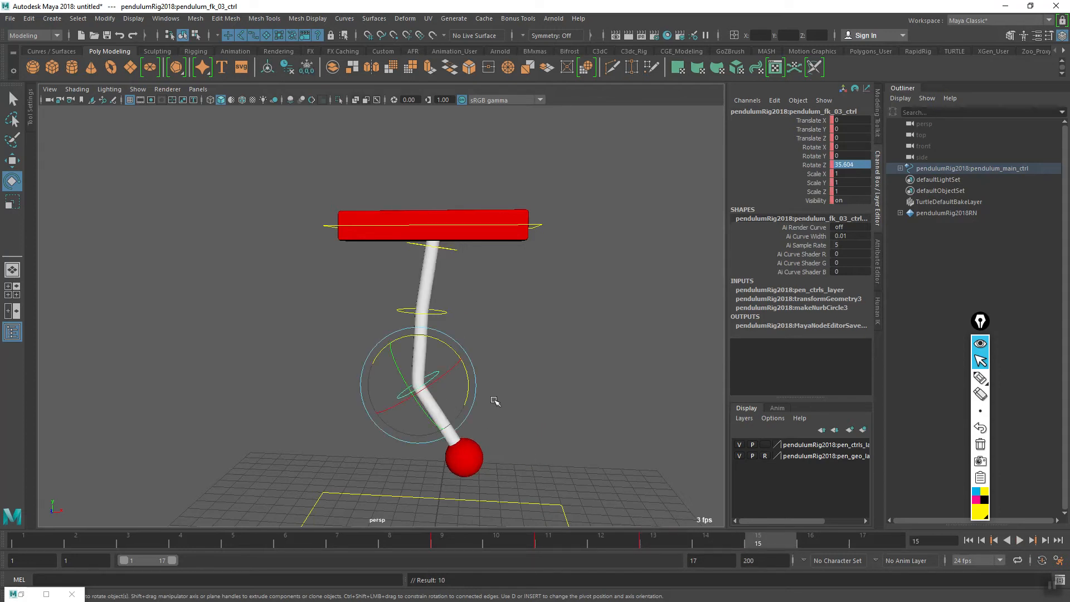
drag(468, 388, 467, 399)
key(s)
- At frame 17, rotate the lowest pendulum control to about 17.01 on Z, key it, and check the motion from frame 15
key(alt+v)
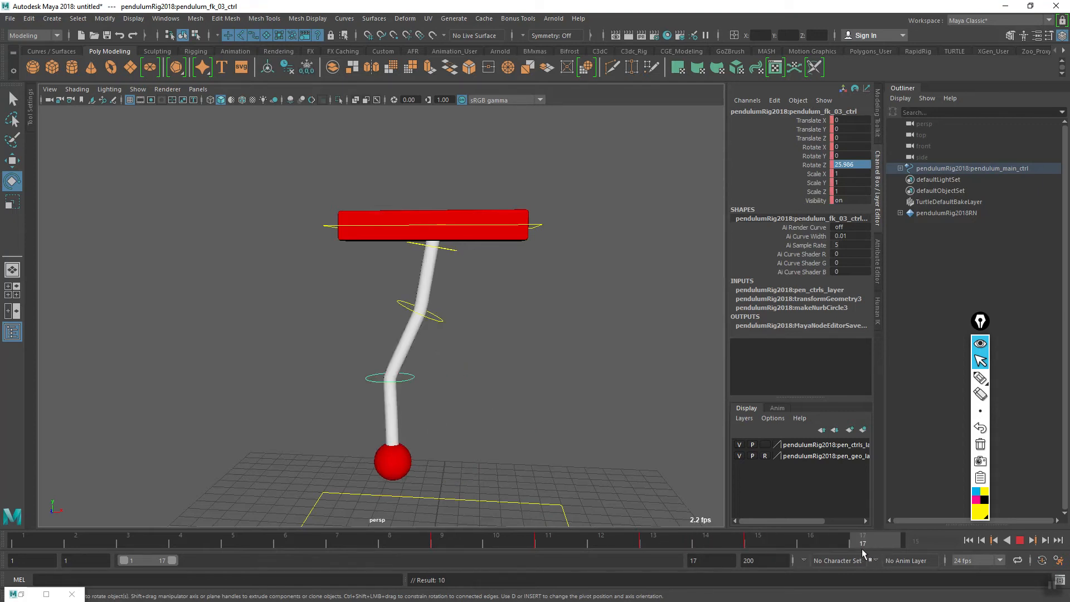
key(Escape)
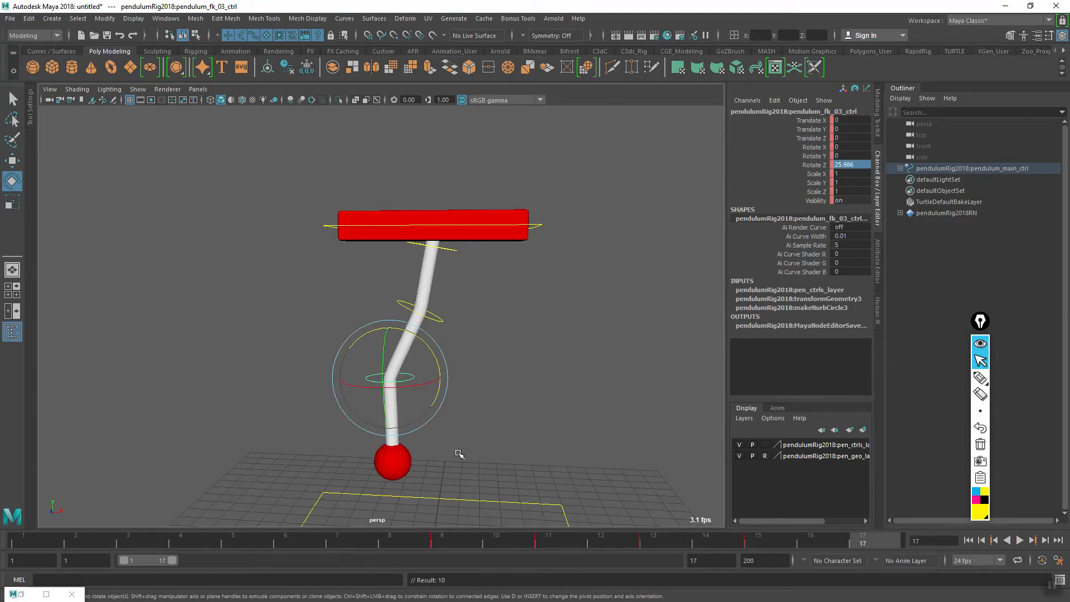
key(alt+v)
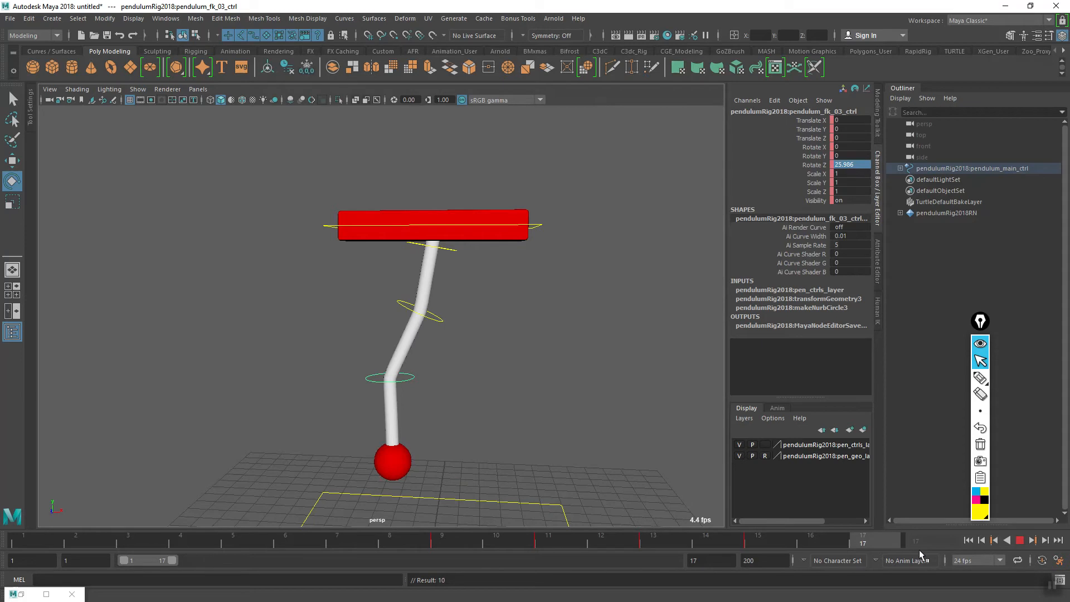
key(alt+v)
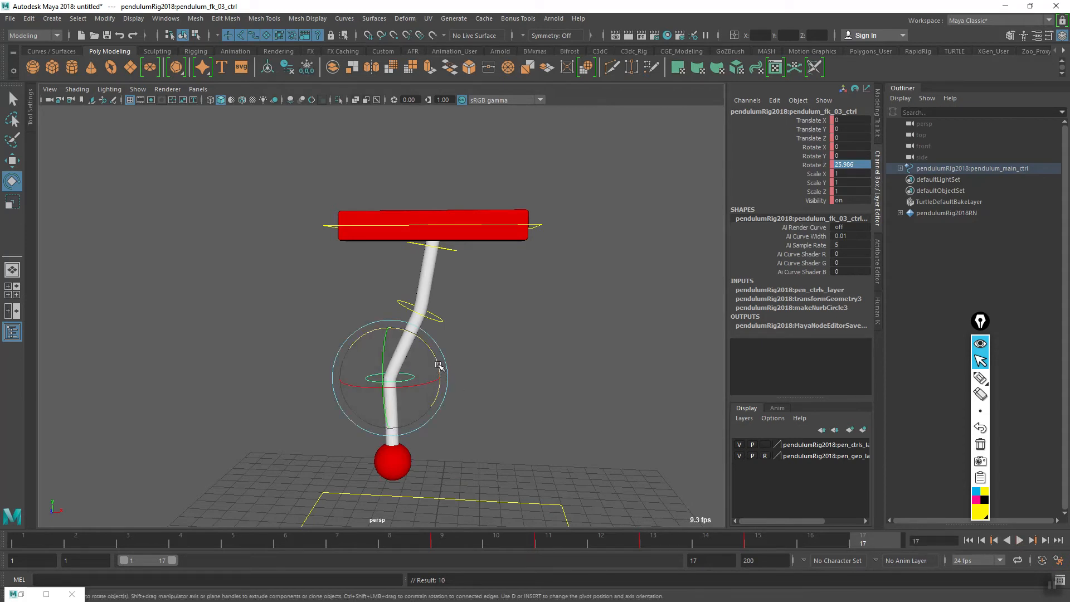
drag(437, 360, 438, 369)
key(alt+v)
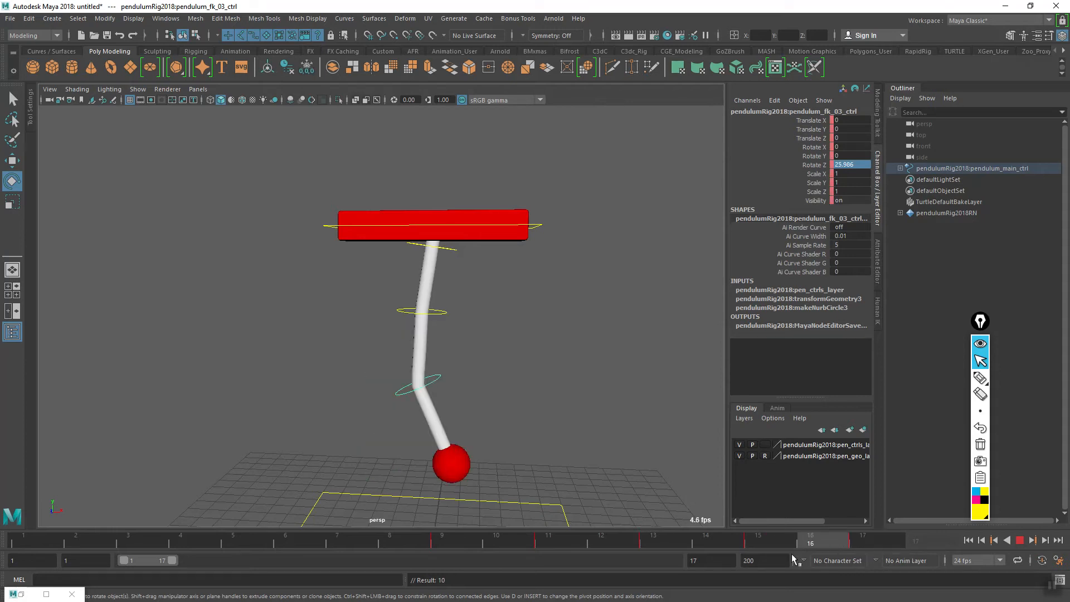
key(Escape)
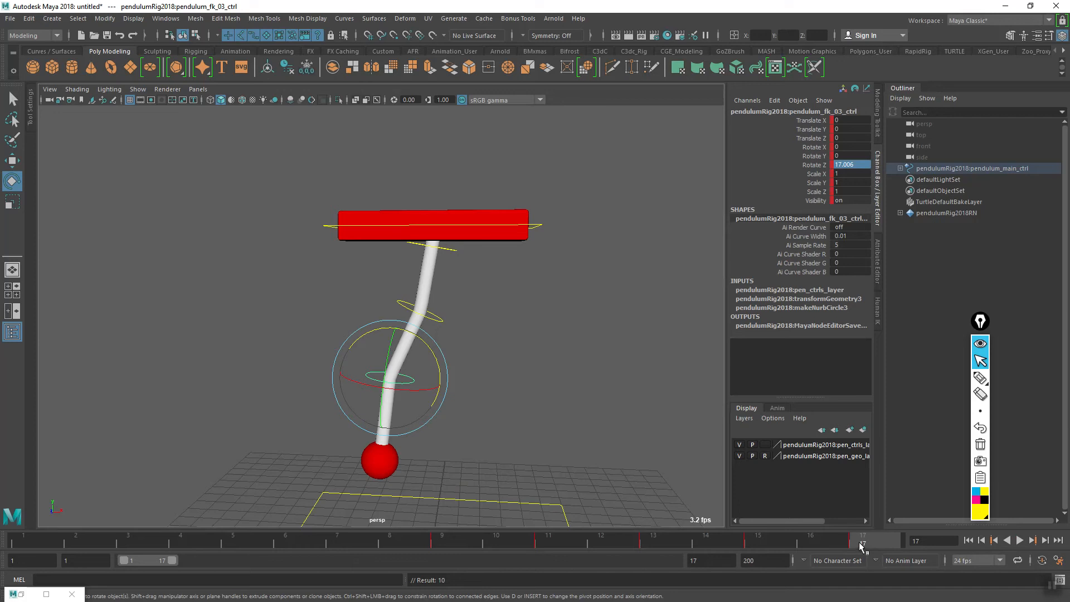
- Copy the lowest control's frame 17 pose to frame 1 and key it there
drag(867, 544, 32, 552)
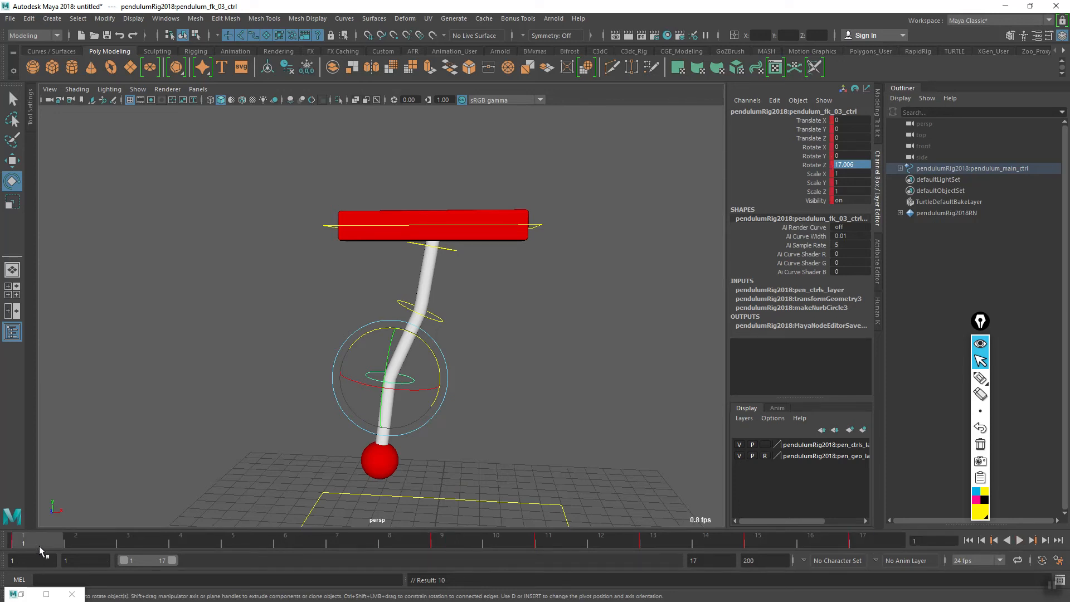
key(alt+v)
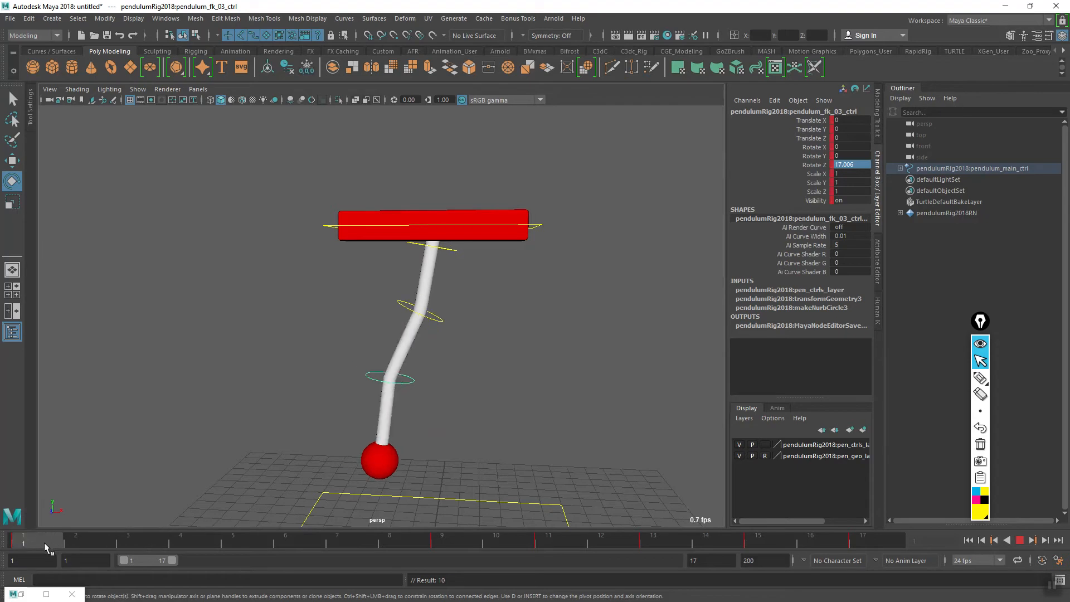
- At frame 3, rotate the lowest pendulum control to about -14.36 on Z and set a key
mouse_move(135, 538)
mouse_down()
mouse_move(101, 537)
mouse_move(135, 536)
mouse_up()
drag(431, 380, 422, 406)
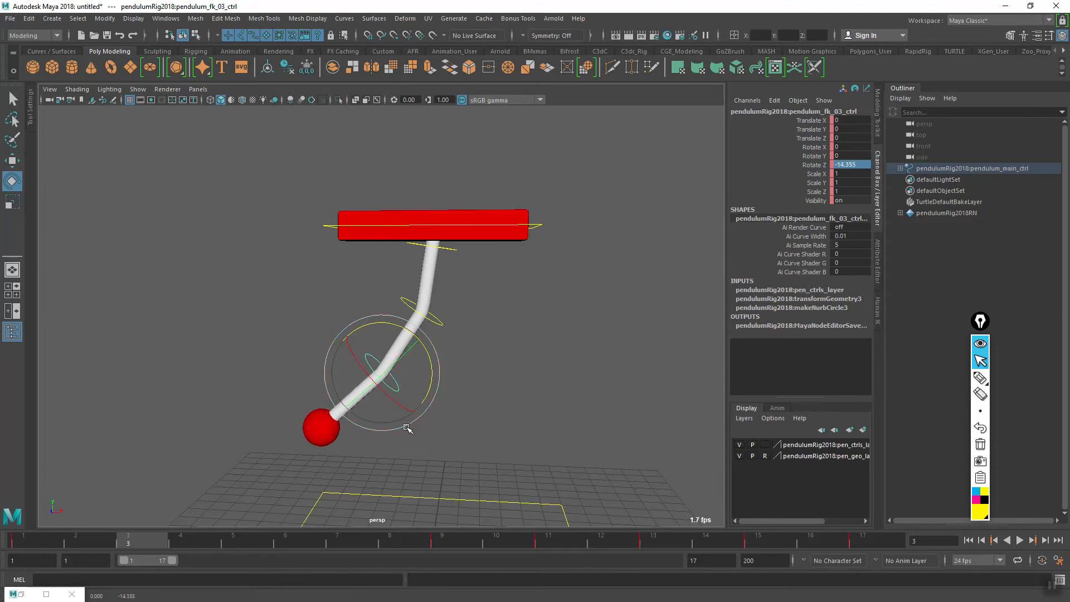
key(alt+v)
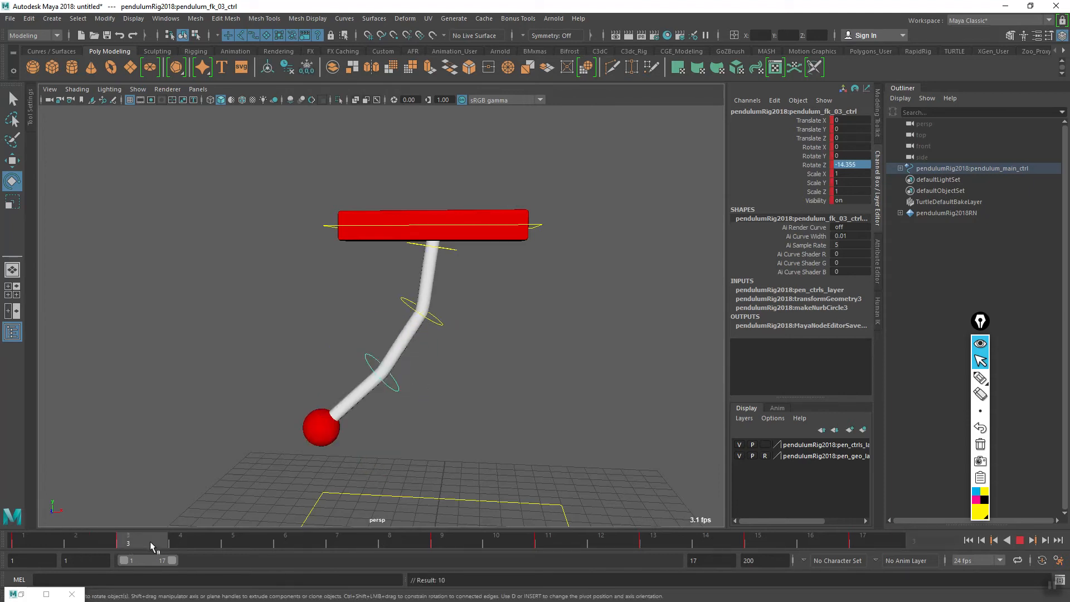
- At frame 5, rotate the lowest pendulum control to about -29.89 on Z and set a key
key(alt+v)
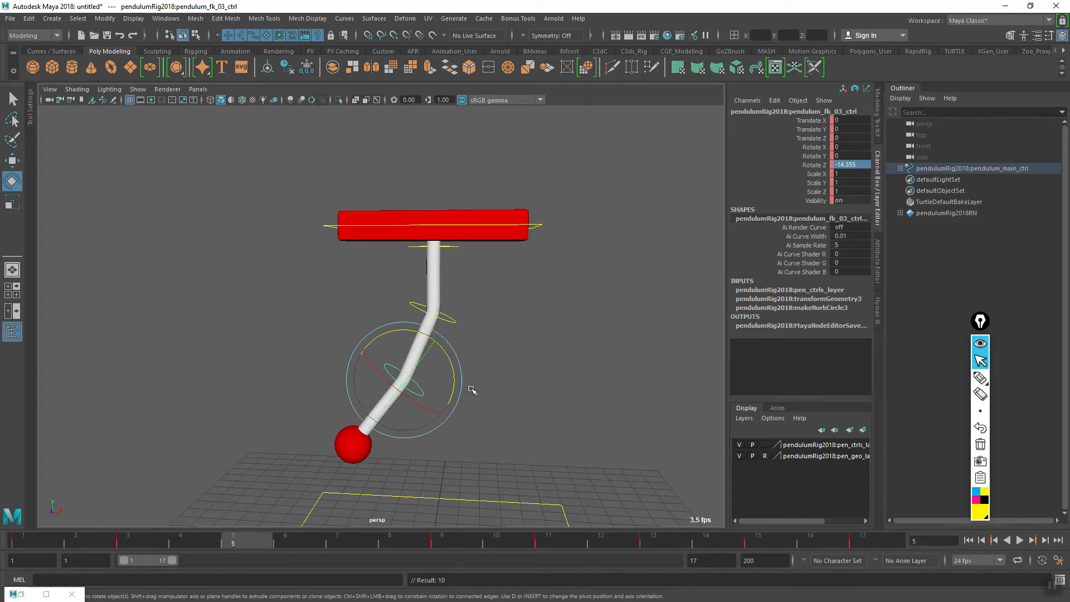
drag(455, 388, 390, 434)
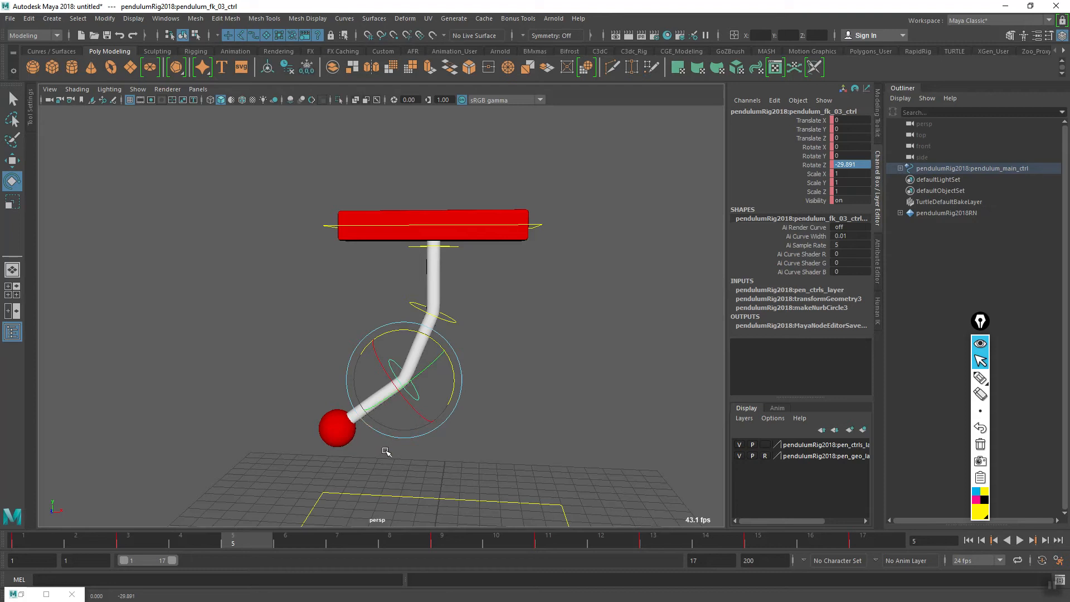
key(s)
- At frame 7, rotate the lowest pendulum control to about -24.15 on Z and set a key
drag(223, 544, 343, 547)
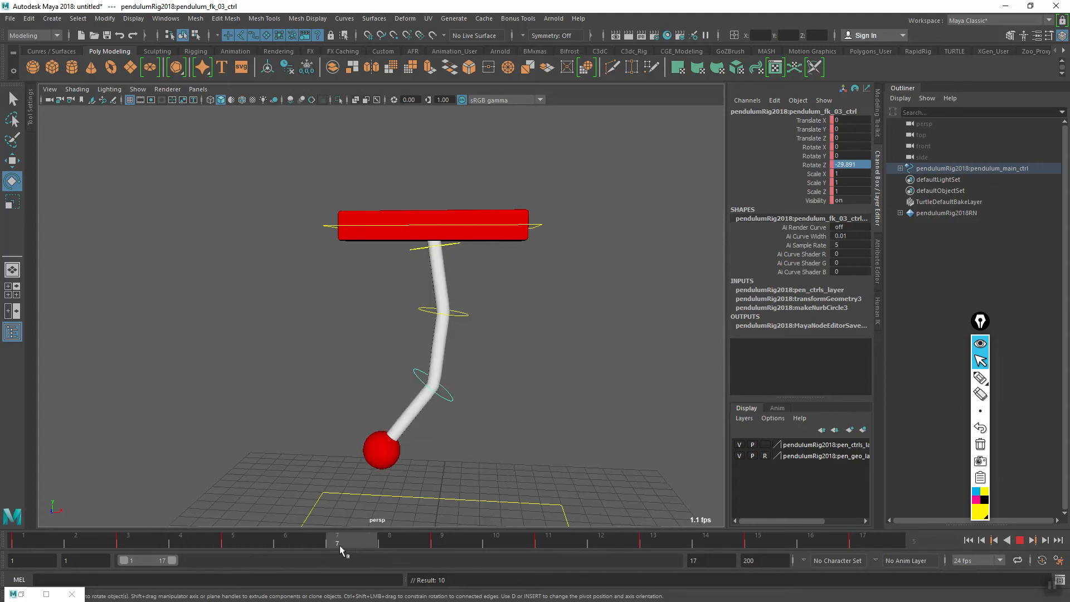
click(339, 546)
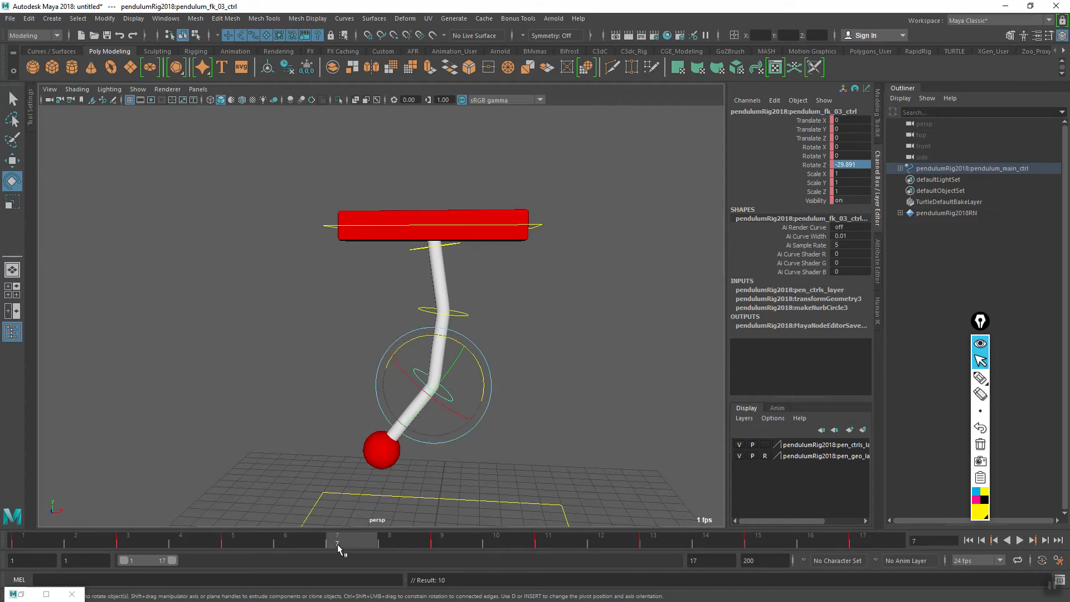
drag(485, 387, 483, 383)
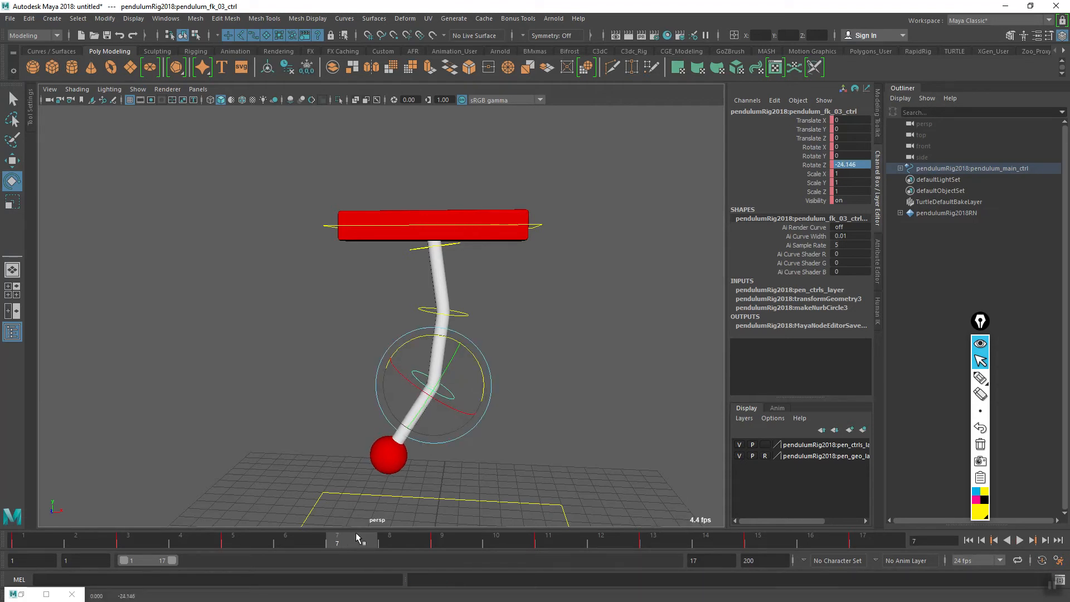
key(s)
- Examine the rod's pose at frame 7 by tracing its lower segment down to the ball, and clear the markings
drag(341, 539, 363, 543)
click(980, 377)
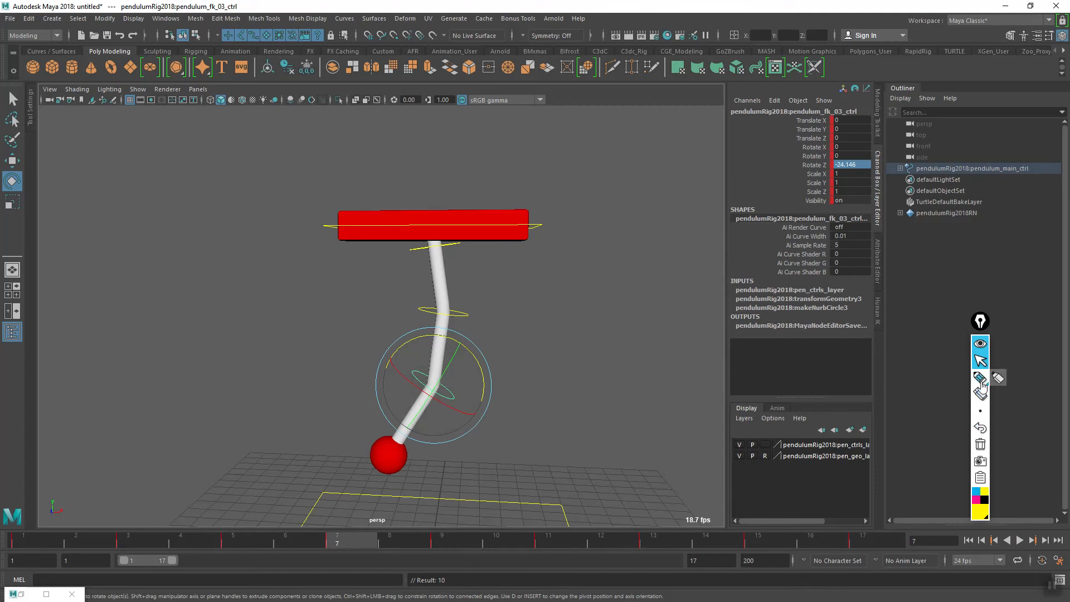
drag(430, 388, 390, 472)
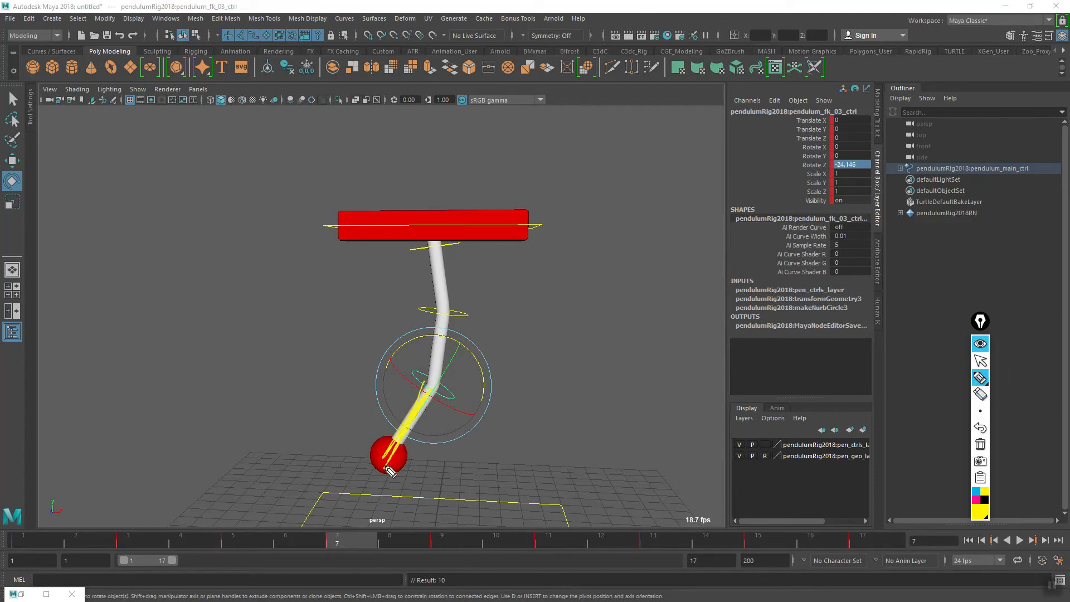
click(980, 445)
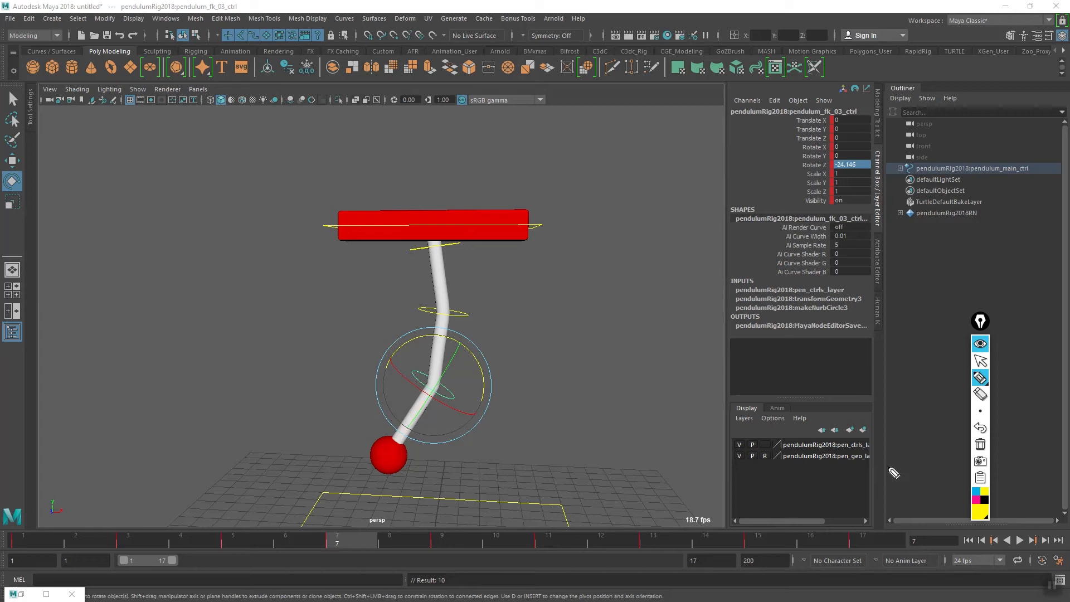
click(980, 361)
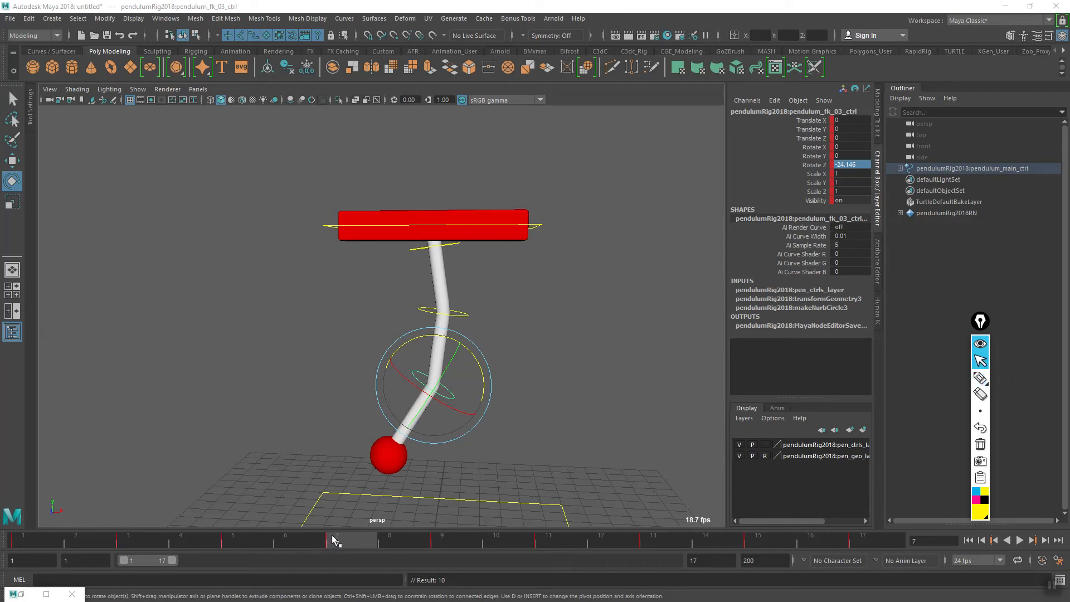
- At frame 9, rotate the lowest pendulum control to about -16.24 on Z, key it, and check the motion onward
key(alt+v)
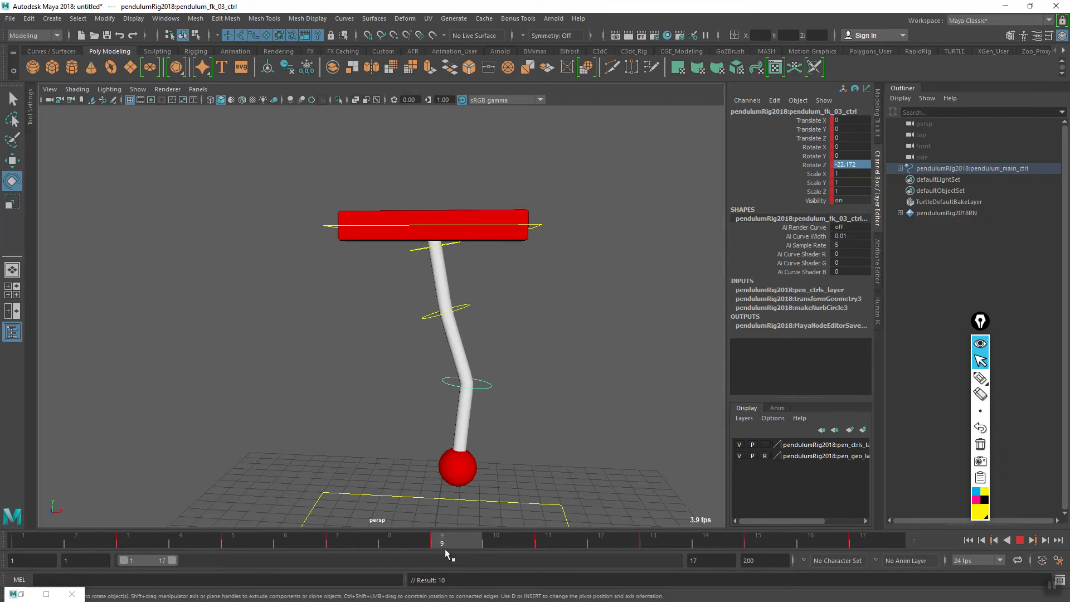
key(alt+v)
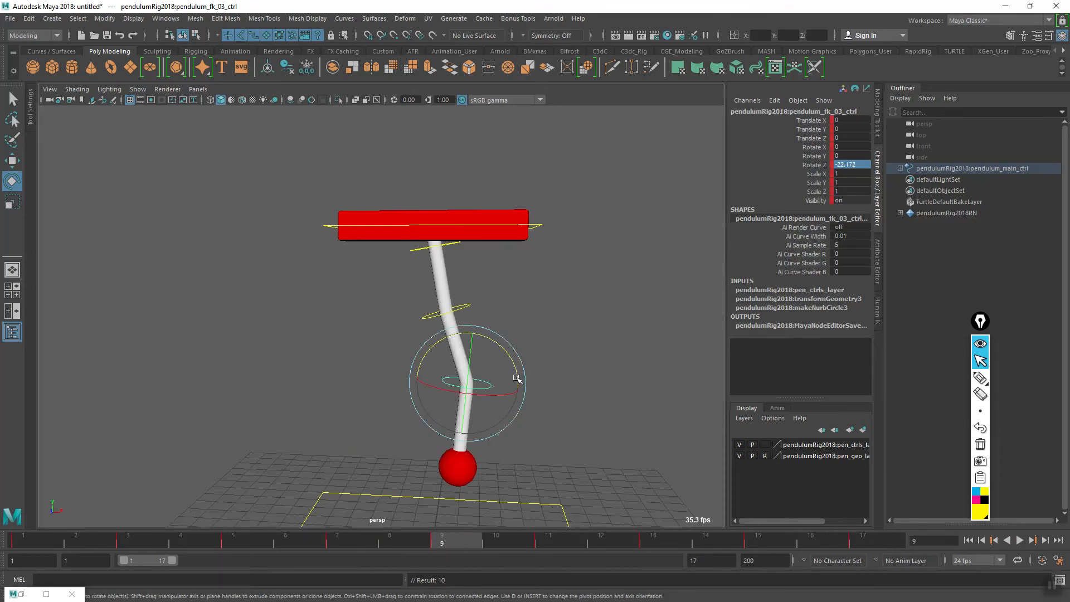
drag(518, 377, 486, 381)
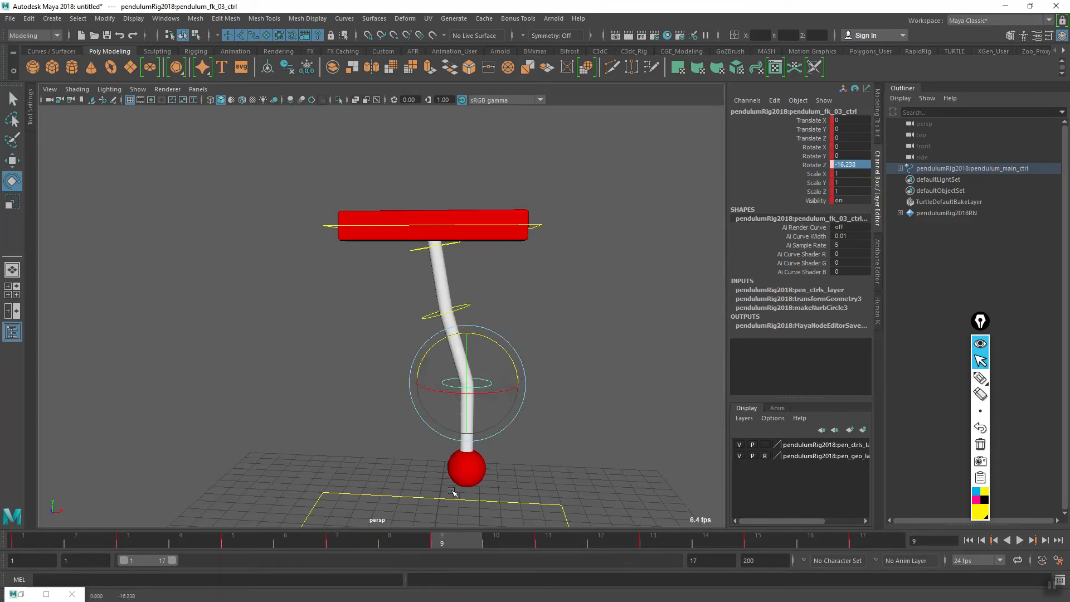
key(alt+v)
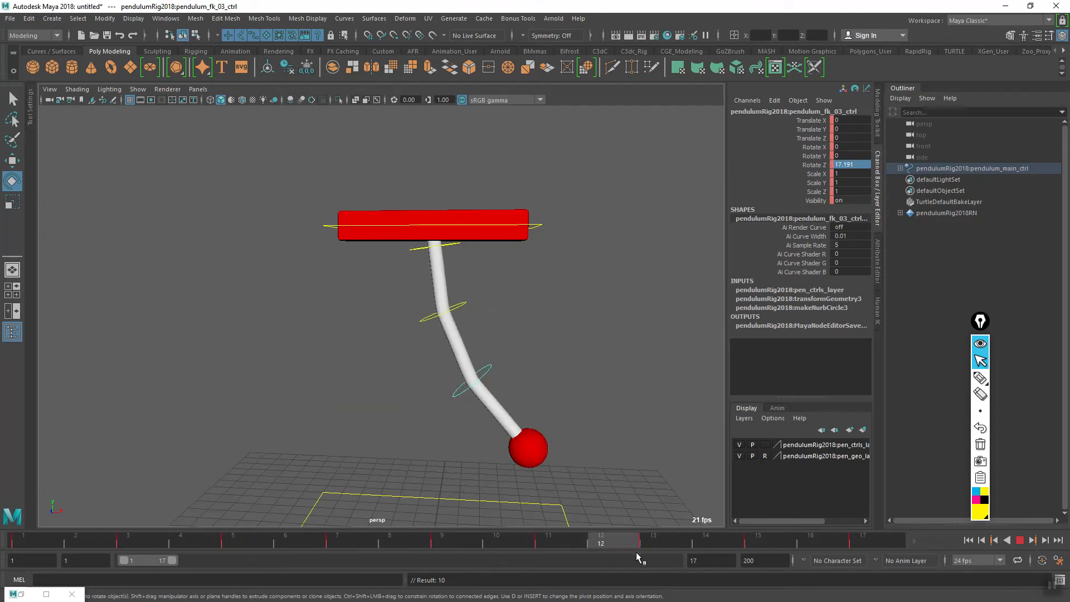
- Set the playback range to end at frame 16 and play the swing from frame 1 to review the loop
key(alt+v)
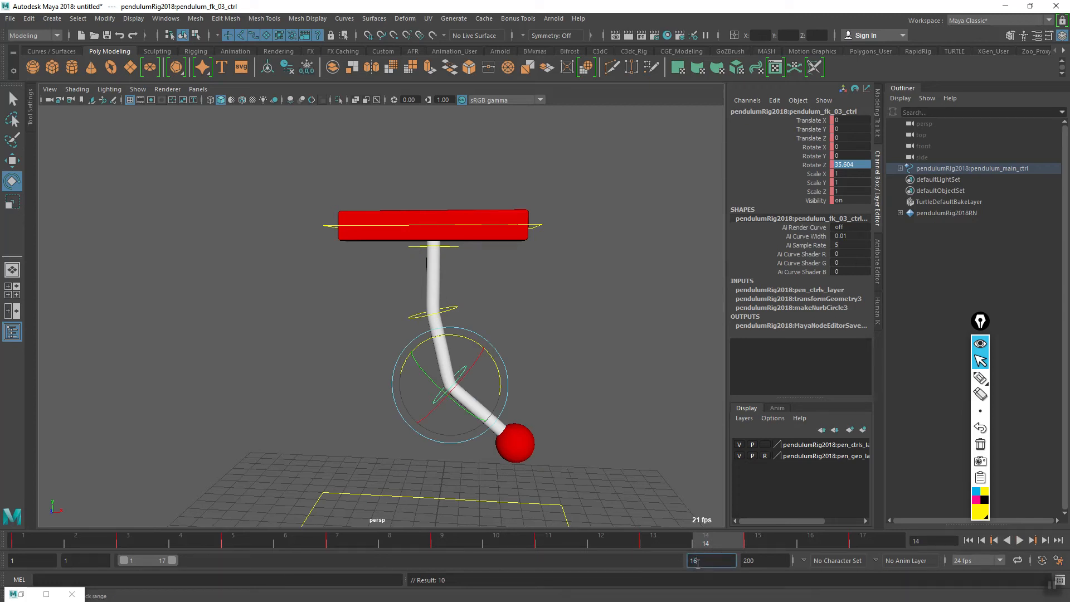
key(Return)
click(968, 540)
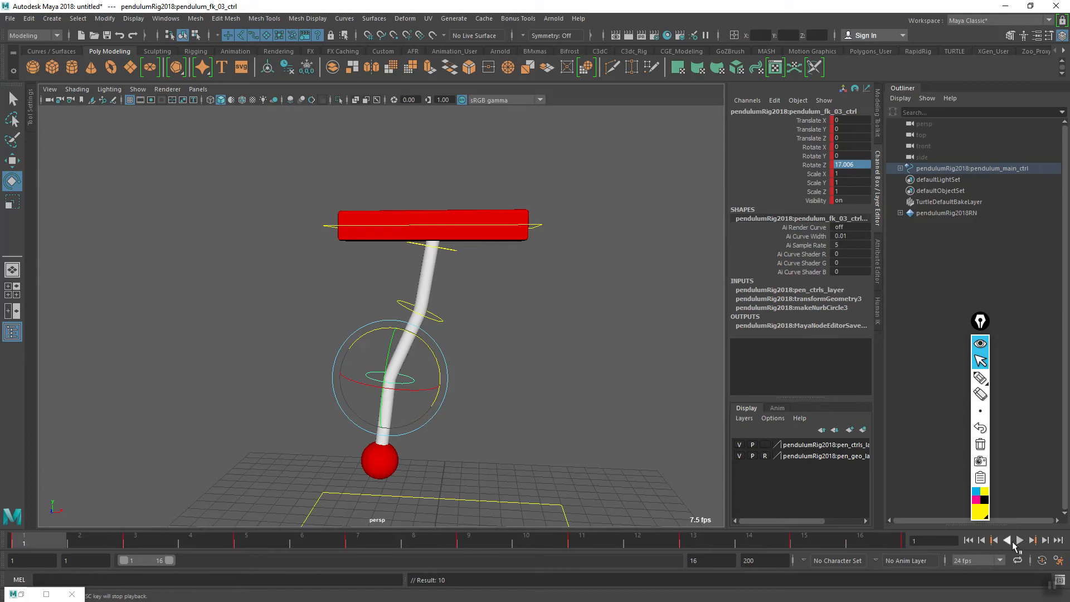
click(1020, 540)
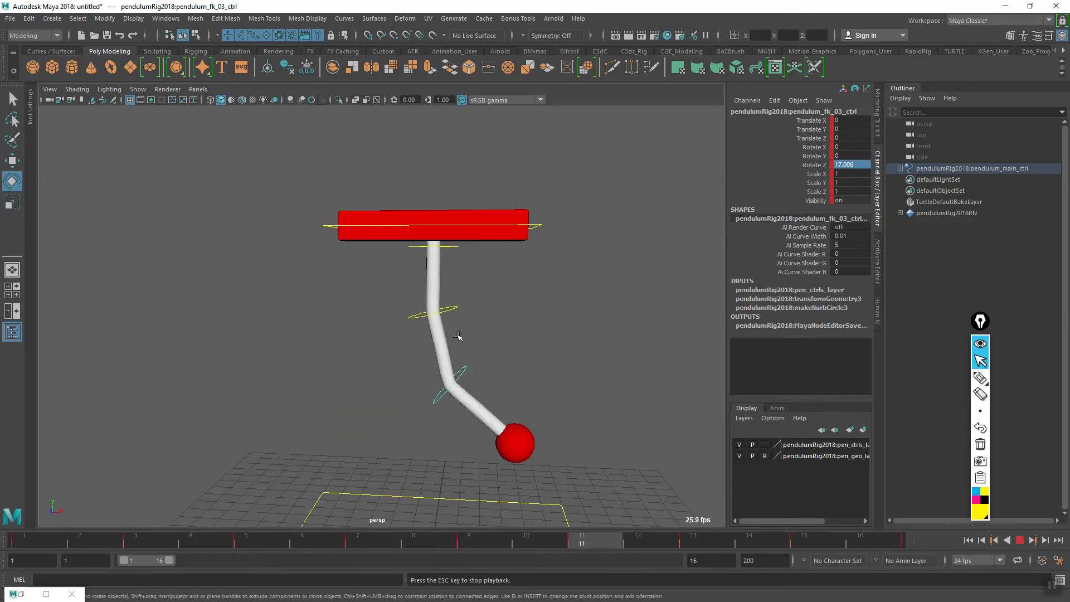
alt+right_drag(426, 394, 372, 412)
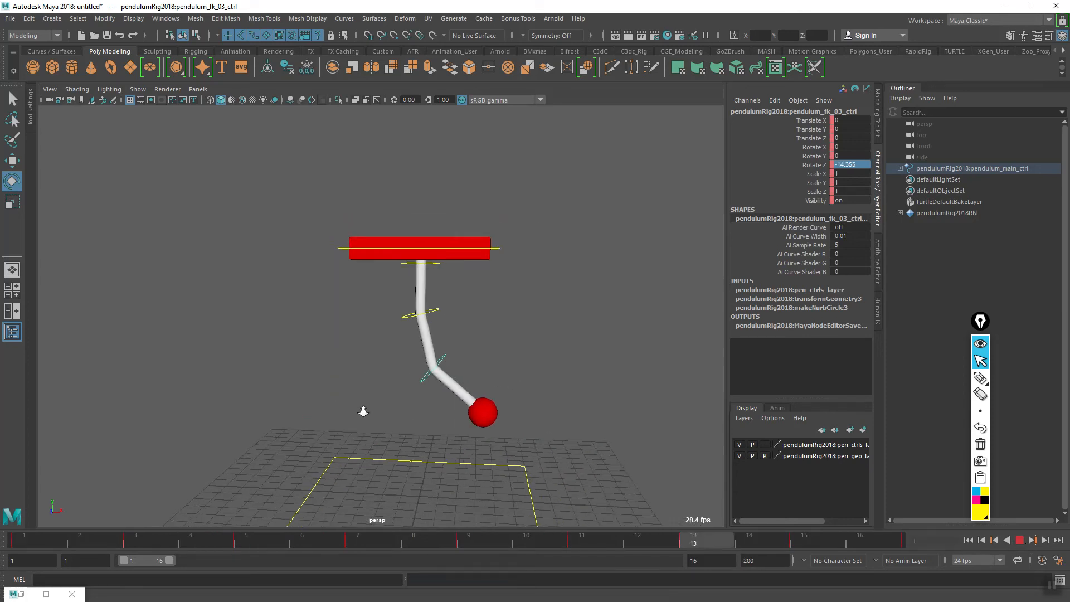
alt+drag(365, 425, 512, 459)
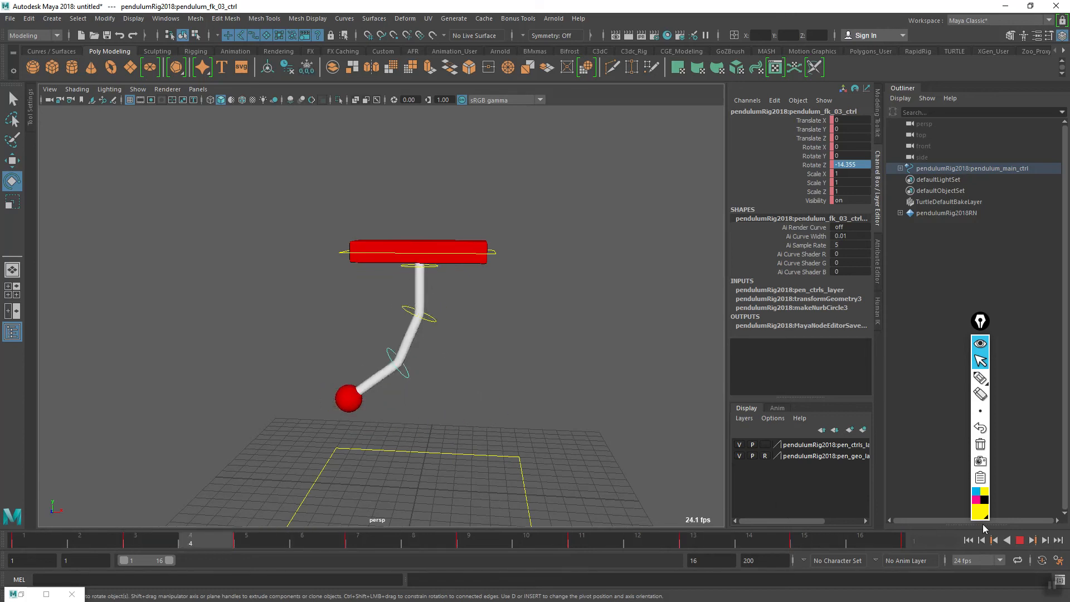
click(1020, 540)
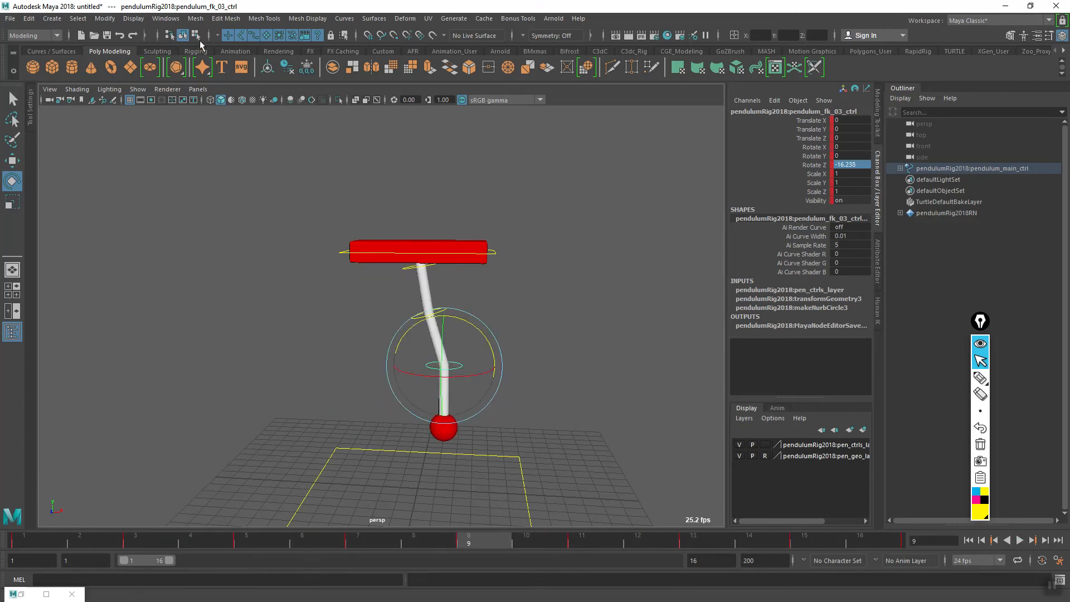
- Scrub through the timeline between frames 5 and 15 to review the pendulum's keyed poses
key(alt+v)
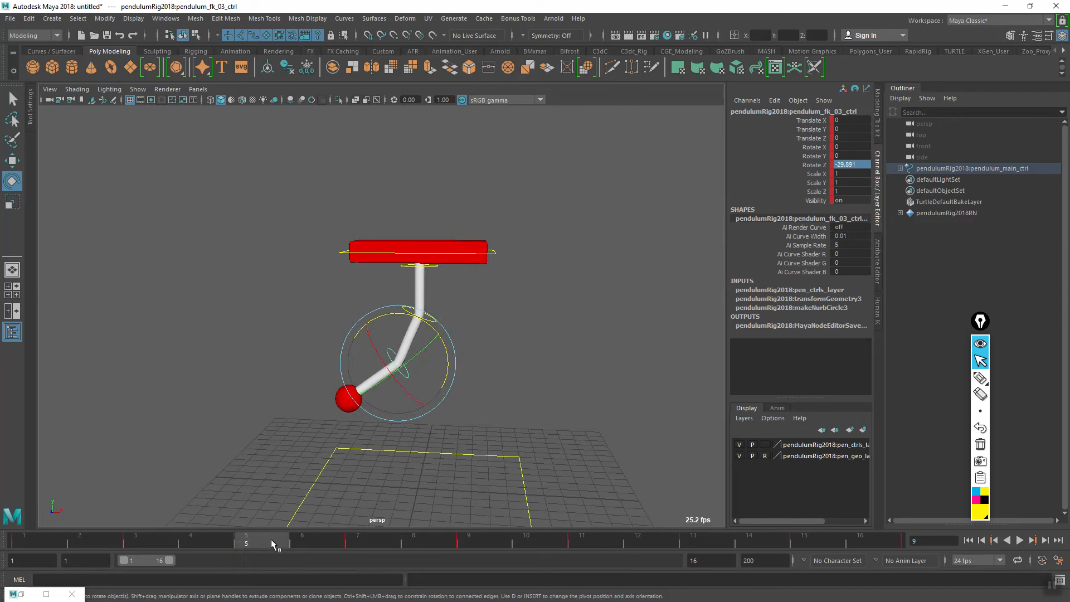
drag(486, 536, 772, 552)
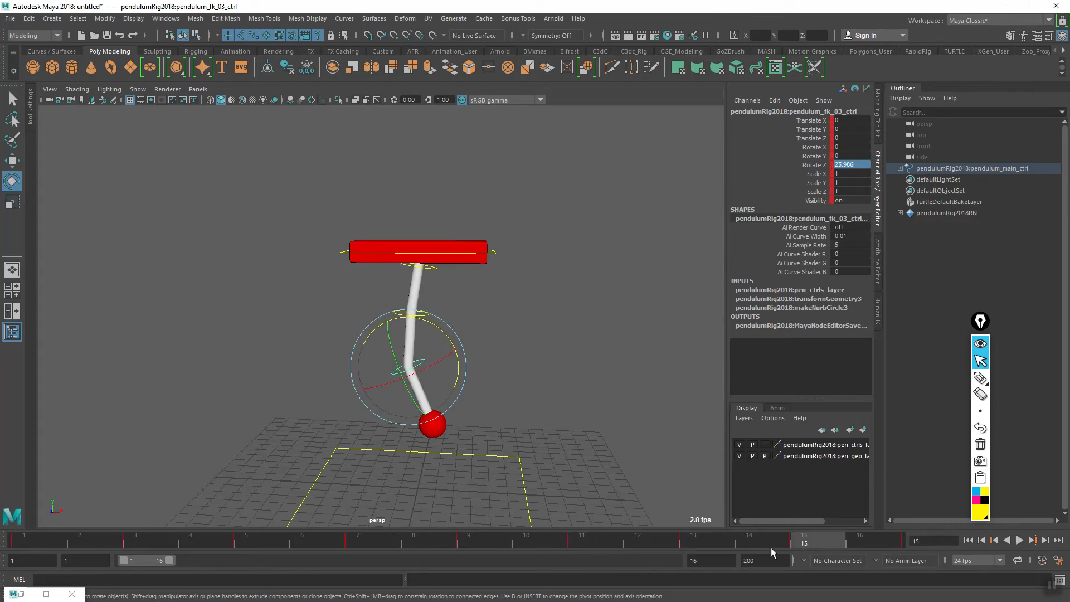
key(alt+v)
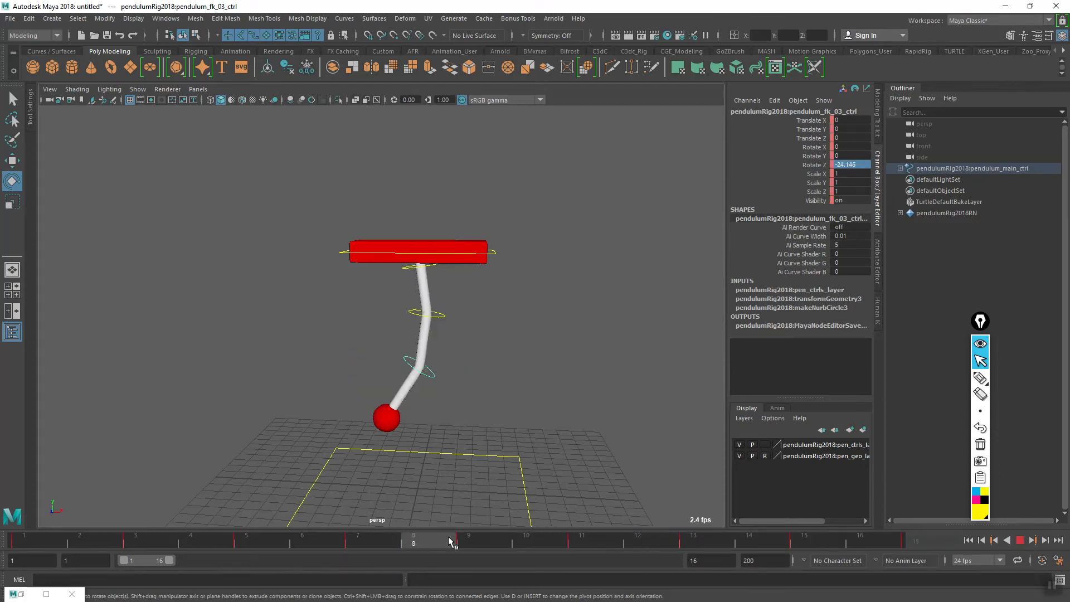
key(alt+v)
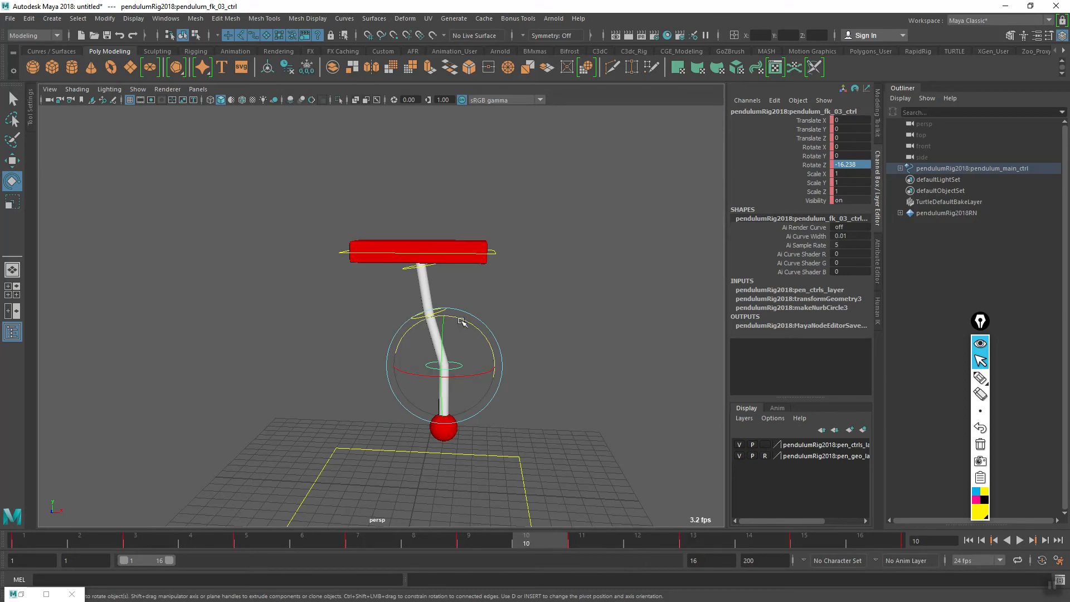
- Select the middle and lowest pendulum controls together and open their animation curves in the Graph Editor
click(505, 321)
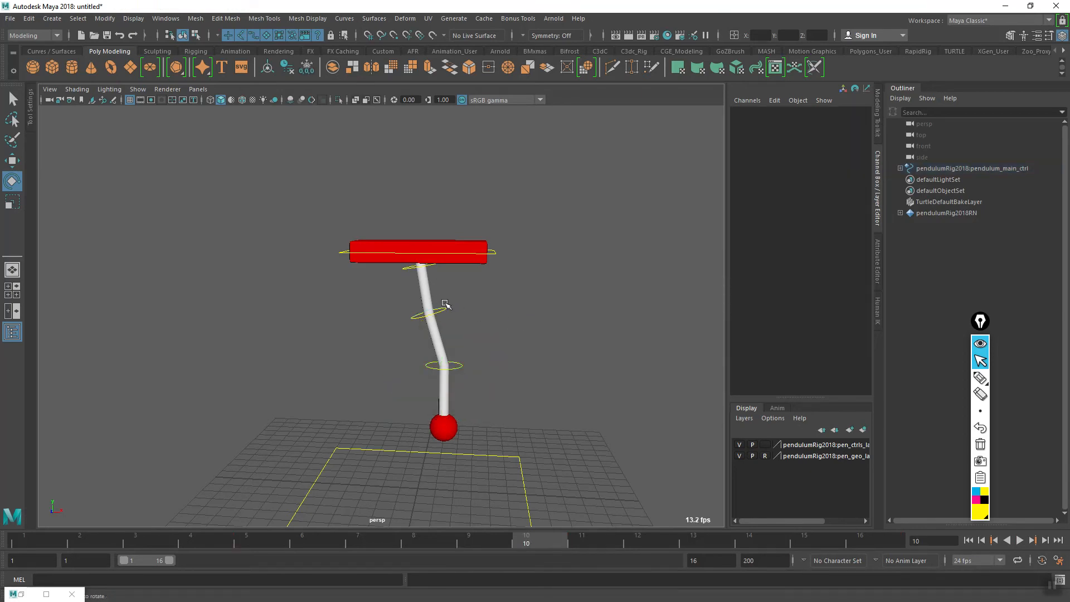
click(444, 308)
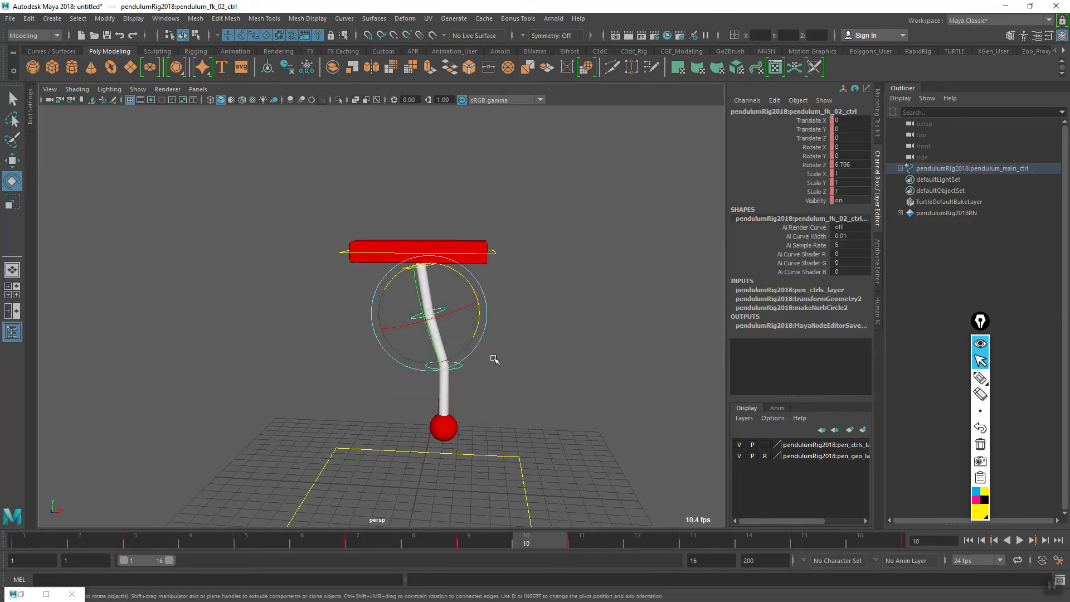
drag(457, 379, 456, 379)
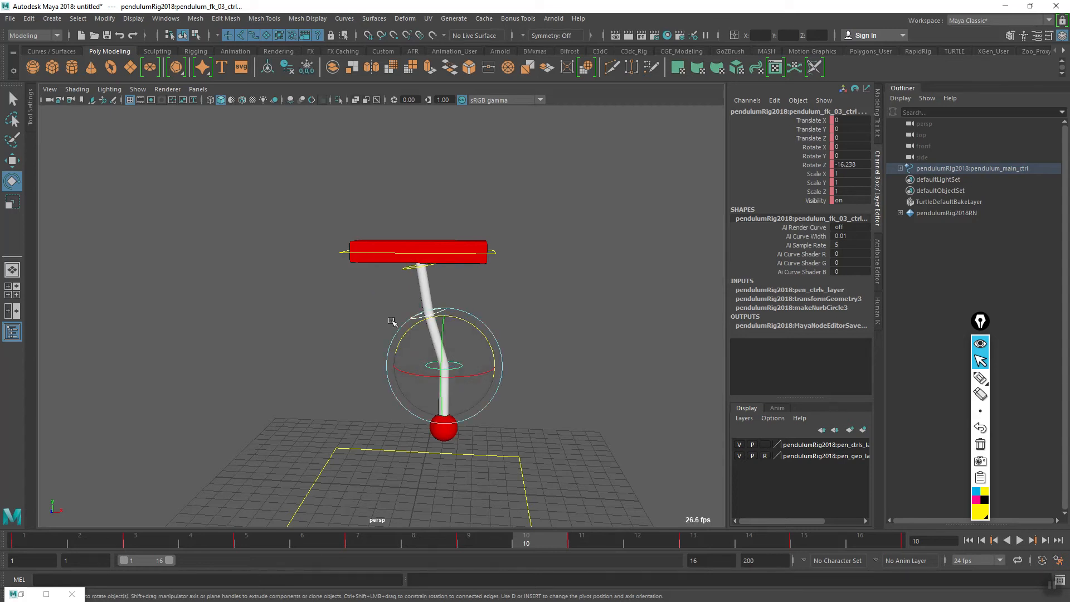
click(166, 18)
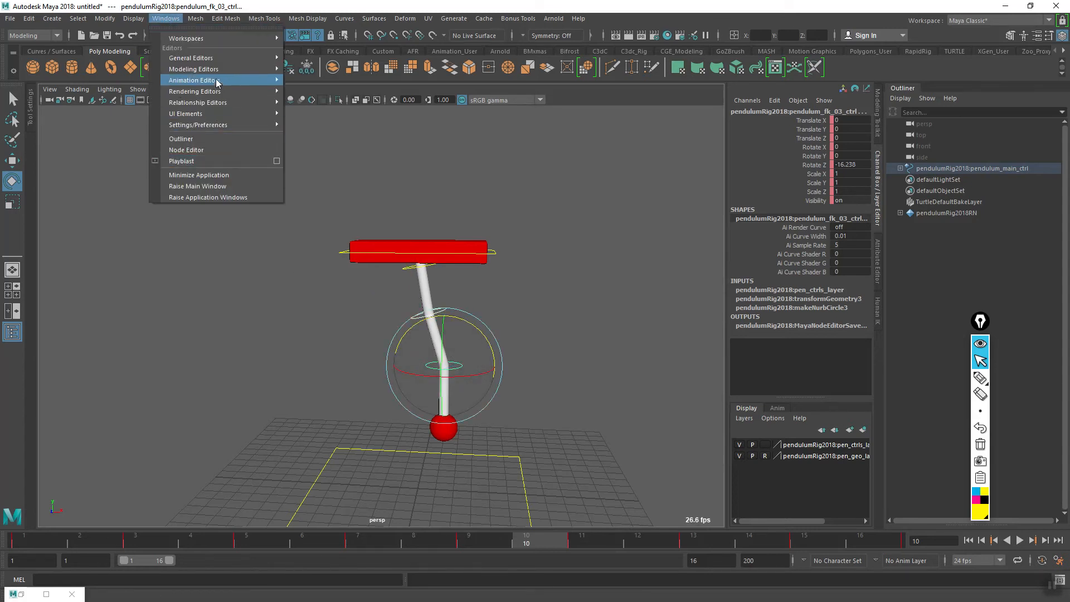
mouse_move(216, 84)
click(342, 89)
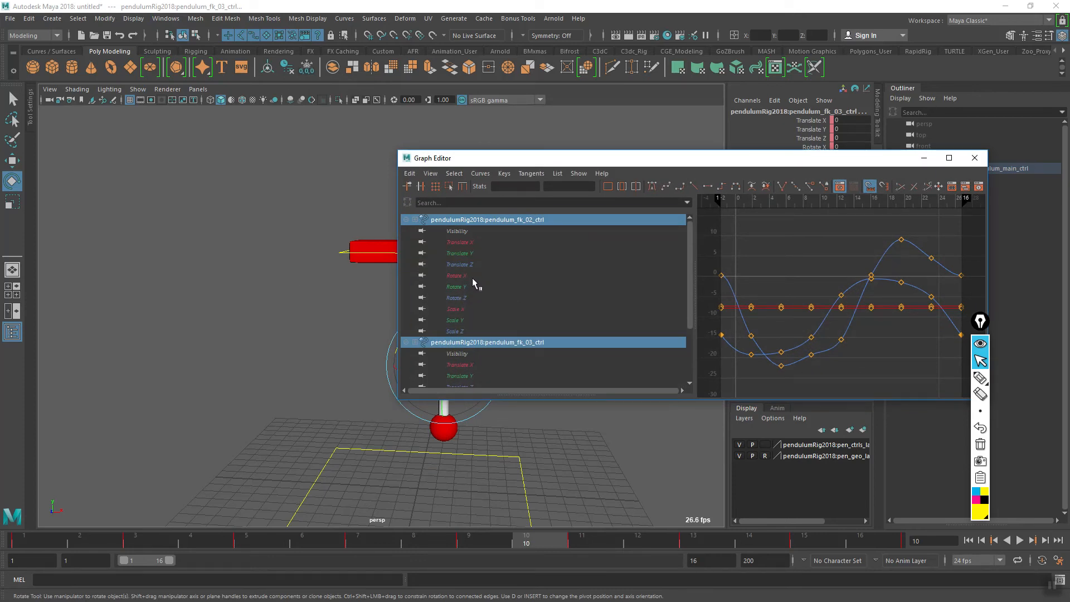
- Display only the Rotate Z curves of the middle and lowest pendulum controls in the graph
click(461, 296)
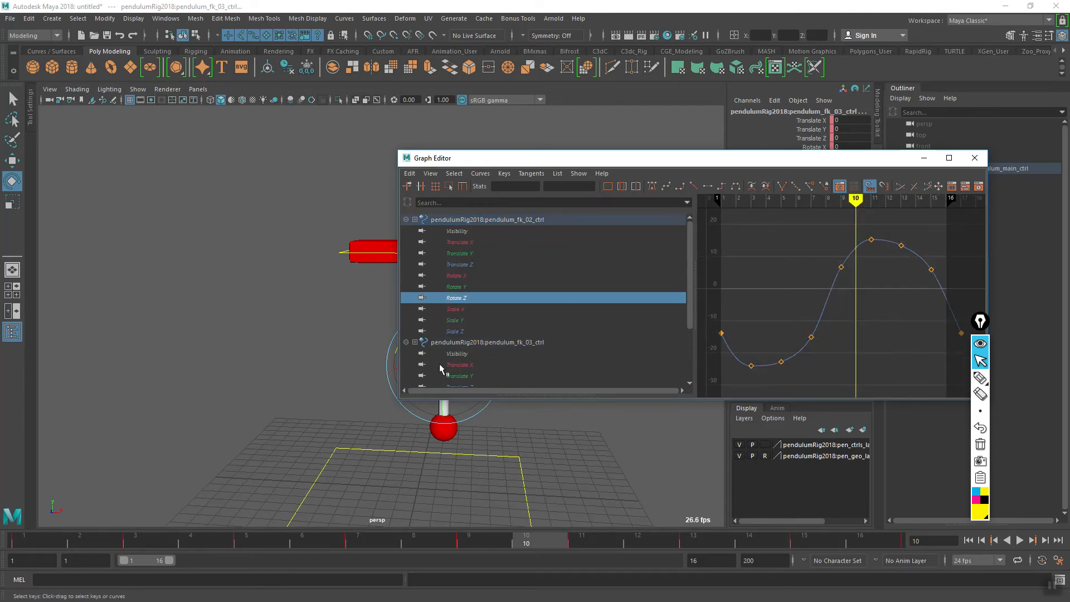
scroll(690, 318, down, 2)
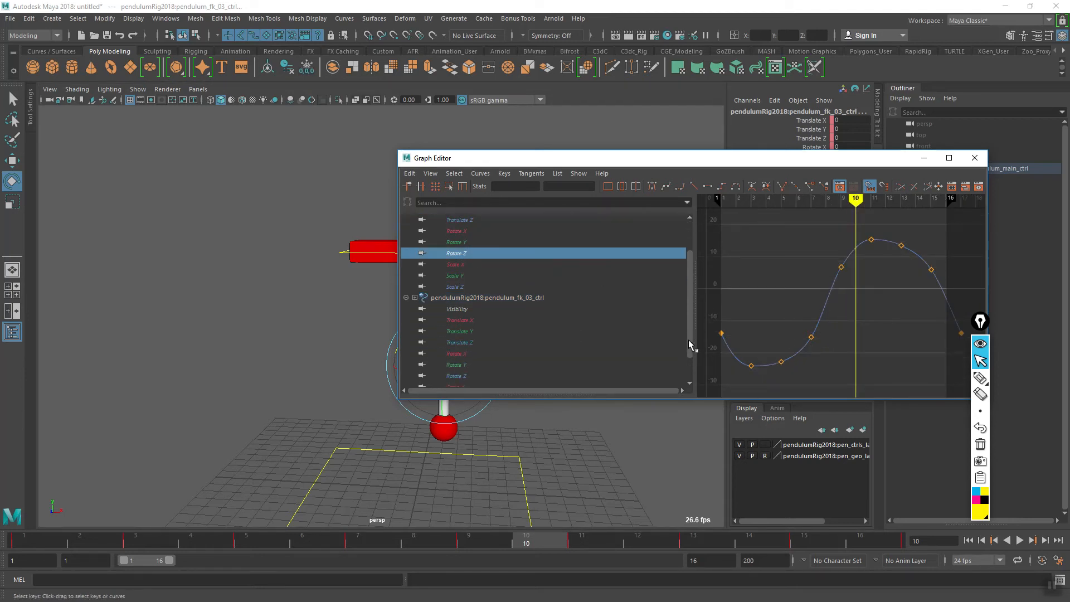
ctrl+click(466, 376)
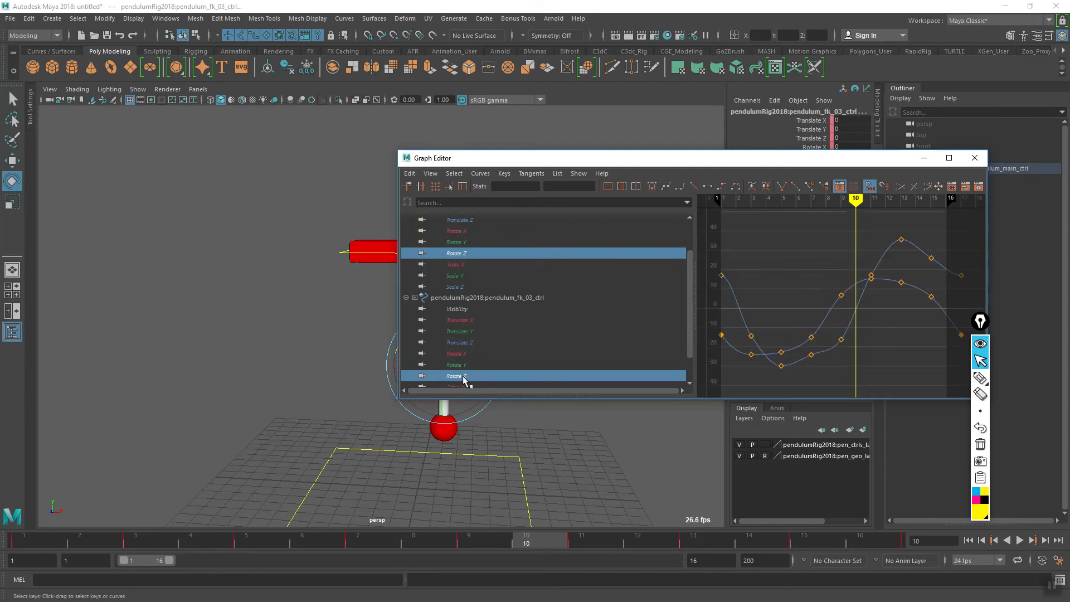
- Compare the low points of the two Rotate Z curves and select the lowest control's key at frame 5
mouse_move(894, 305)
alt+middle_down()
mouse_move(854, 332)
mouse_move(879, 313)
mouse_move(885, 319)
alt+middle_up()
alt+middle_drag(900, 315, 904, 314)
alt+middle_drag(834, 336, 800, 353)
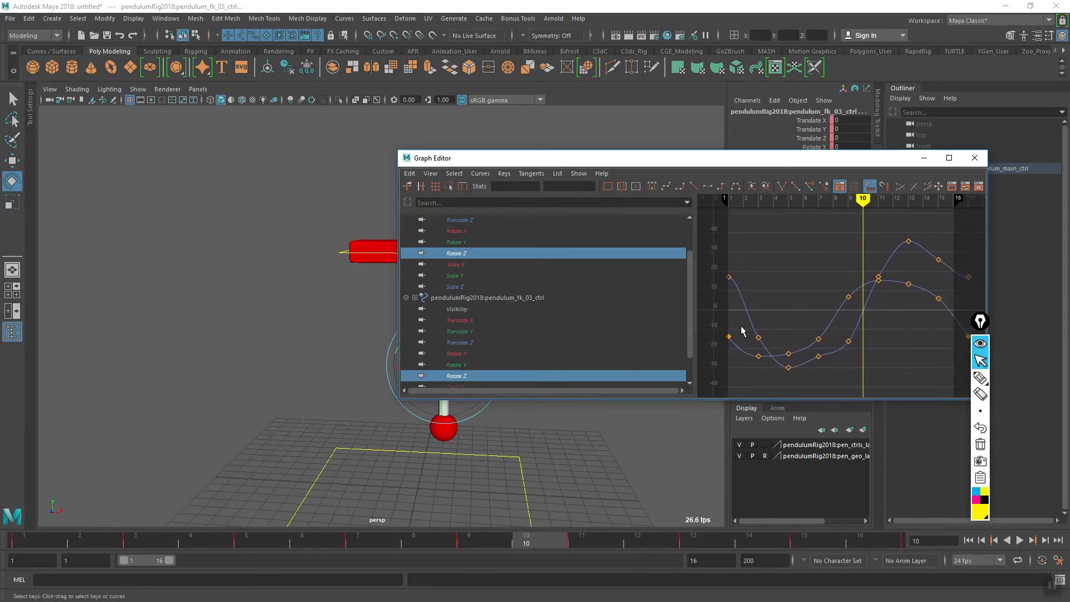
click(789, 368)
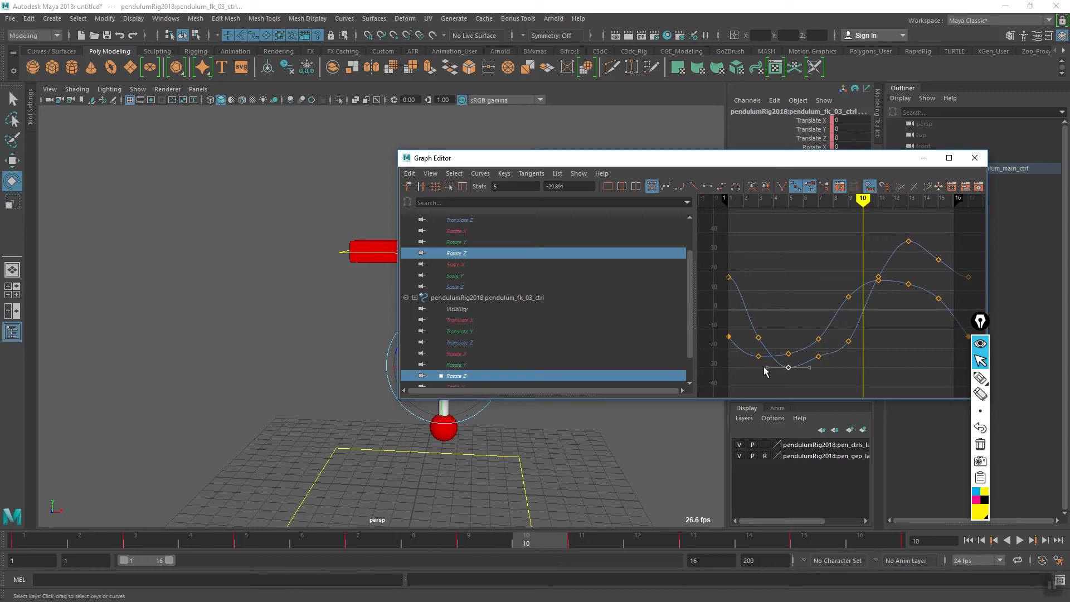
- Raise the lowest control's Rotate Z key at frame 9 to about -10 to smooth the curve's upward slope
mouse_move(778, 365)
alt+middle_down()
mouse_move(814, 349)
mouse_move(752, 351)
mouse_move(779, 349)
mouse_move(748, 373)
alt+middle_up()
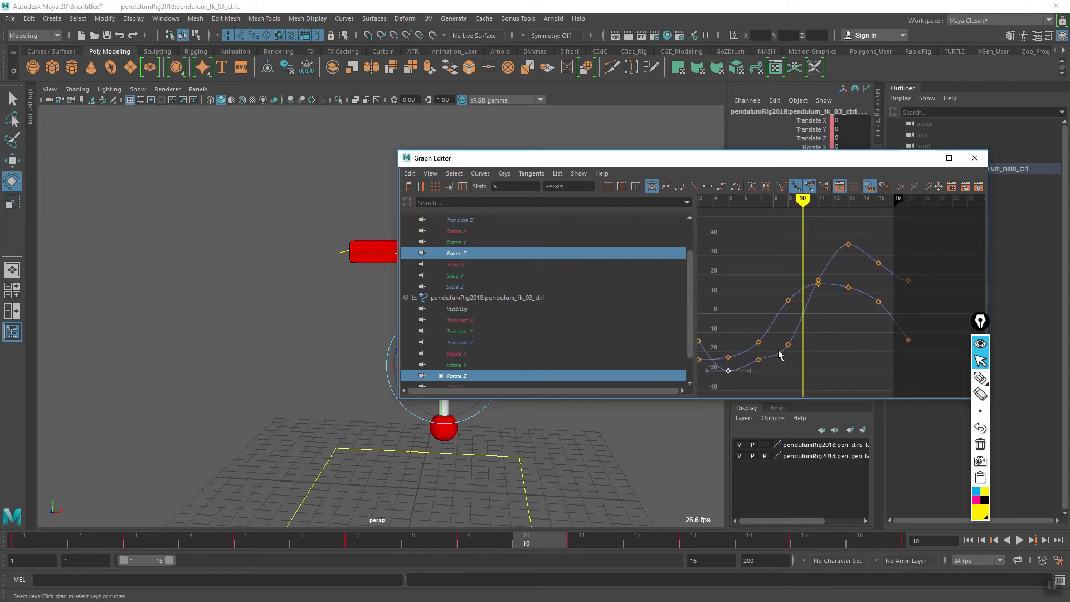
alt+middle_drag(789, 352, 825, 343)
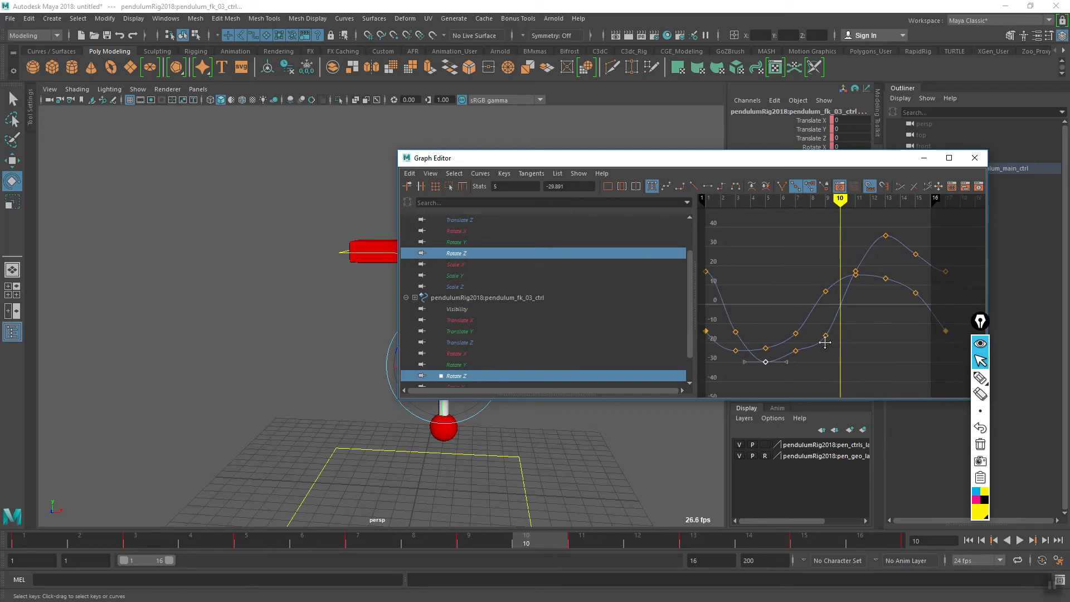
drag(500, 540, 478, 542)
drag(540, 163, 686, 141)
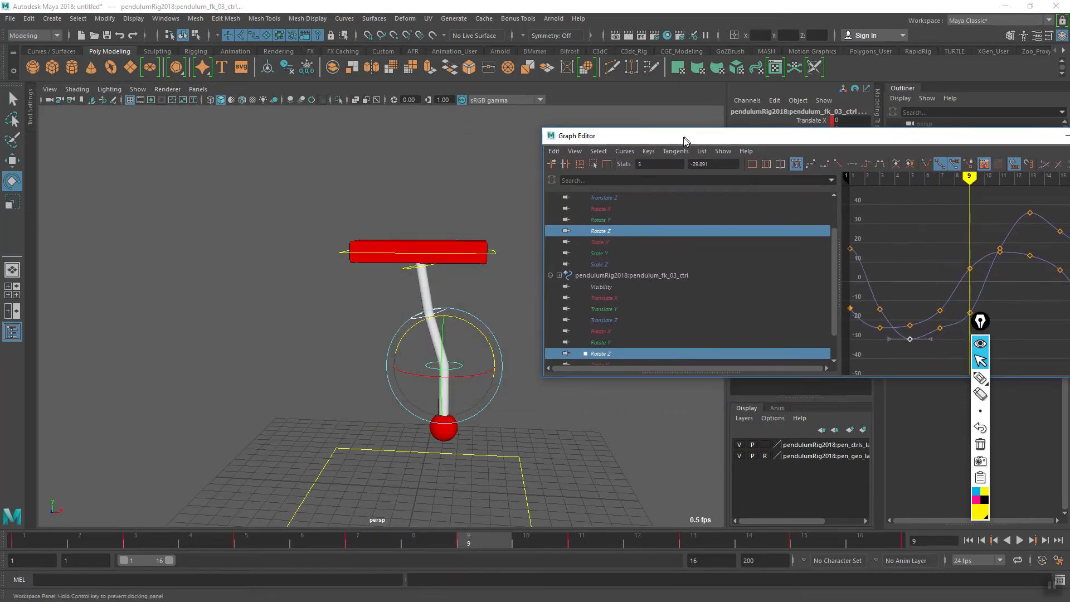
drag(973, 320, 974, 322)
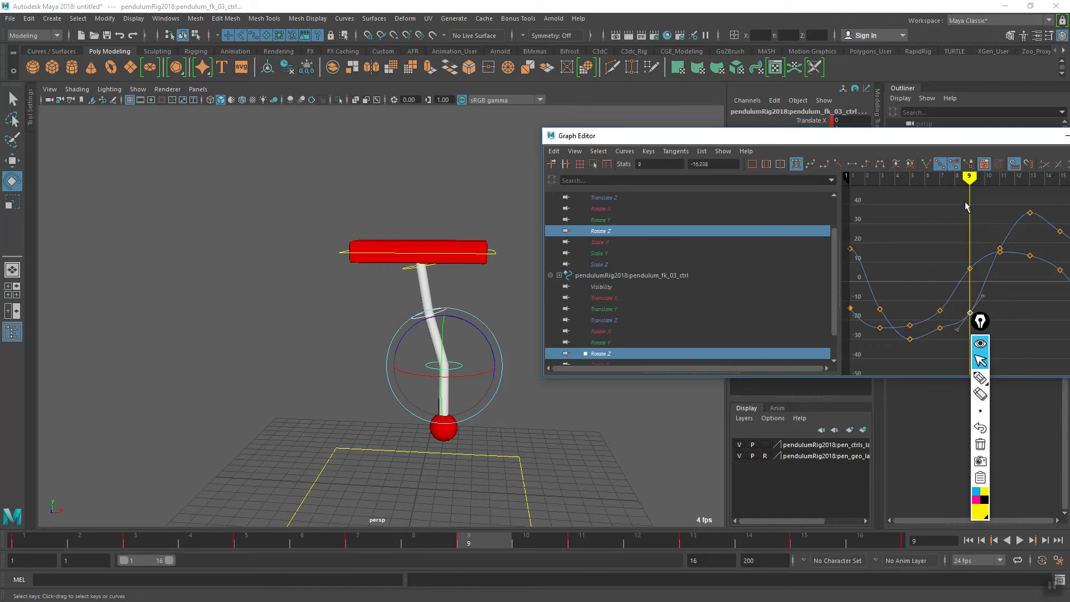
drag(909, 141, 841, 136)
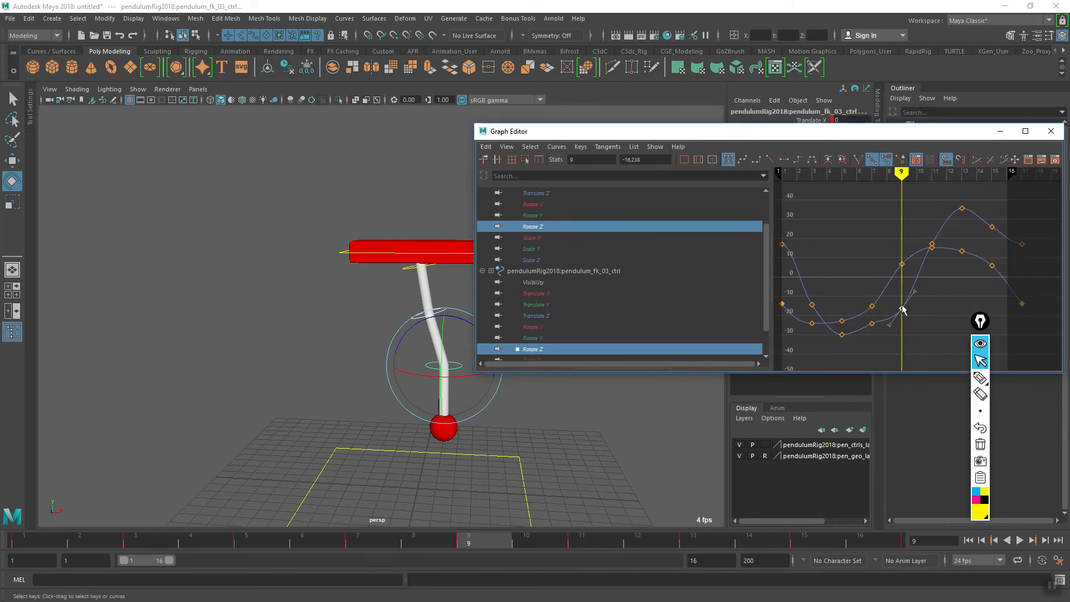
key(w)
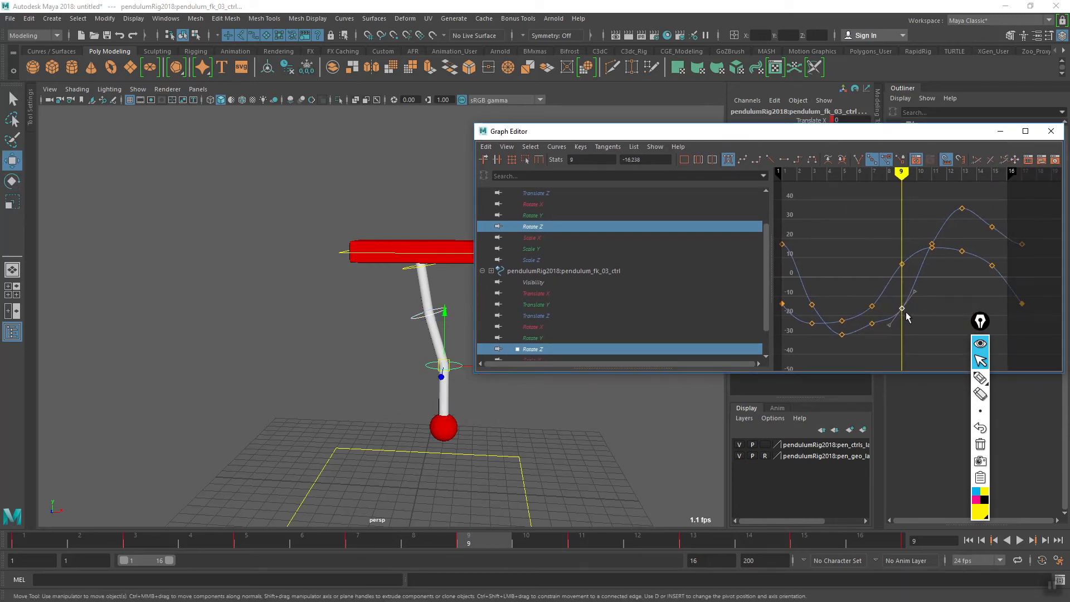
middle_drag(902, 312, 902, 296)
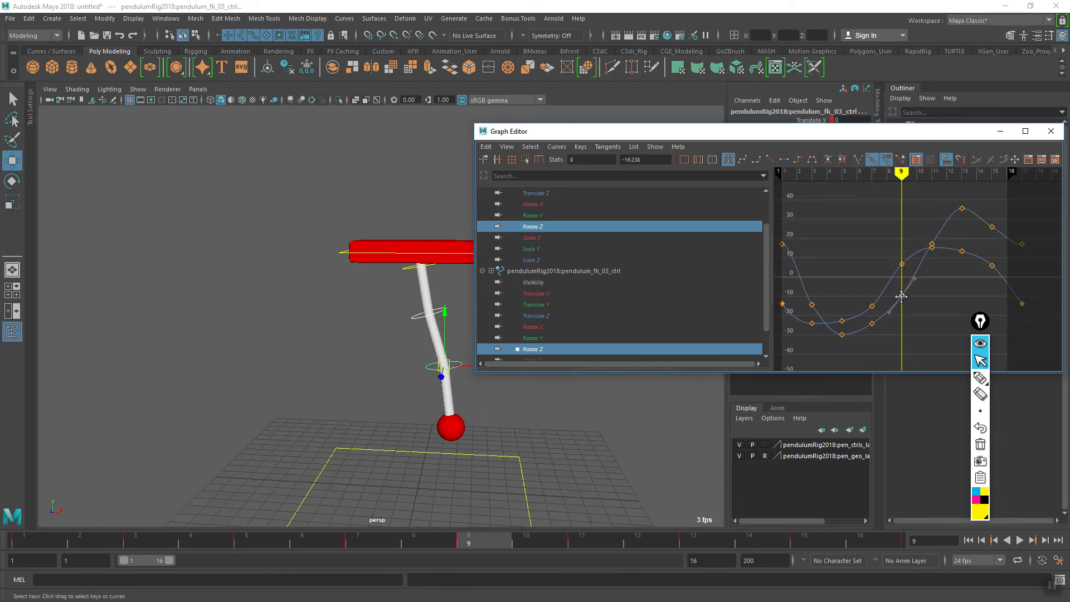
- Lower the lowest control's Rotate Z keys at frames 1 and 17 together to 8.048 and tilt their tangents along the curve
mouse_move(932, 289)
alt+middle_down()
mouse_move(915, 290)
mouse_move(967, 285)
mouse_move(924, 301)
alt+middle_up()
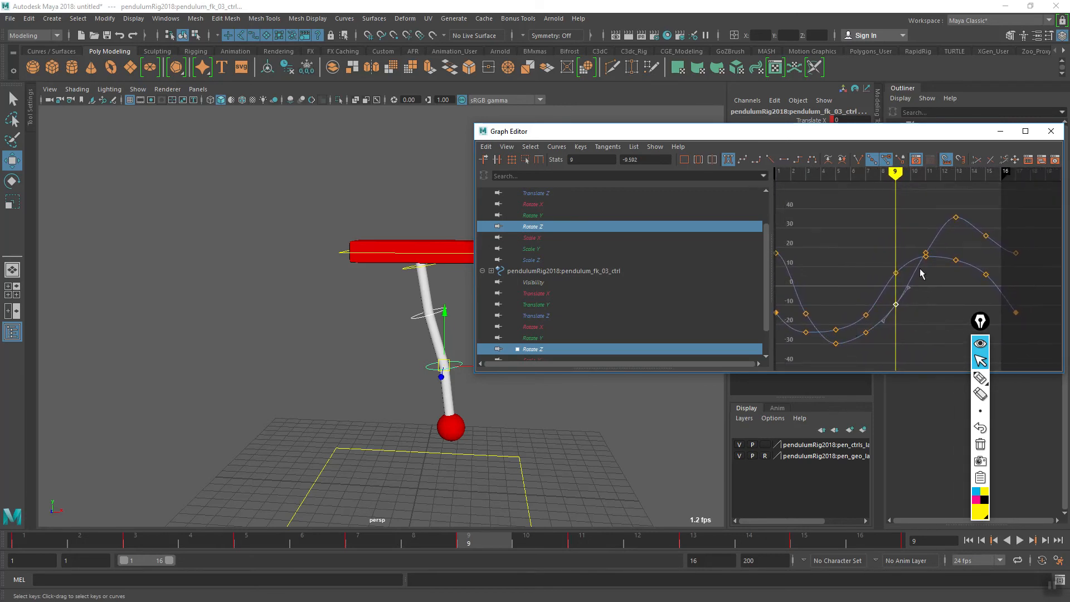
mouse_move(938, 285)
alt+middle_down()
mouse_move(961, 283)
mouse_move(953, 285)
alt+middle_up()
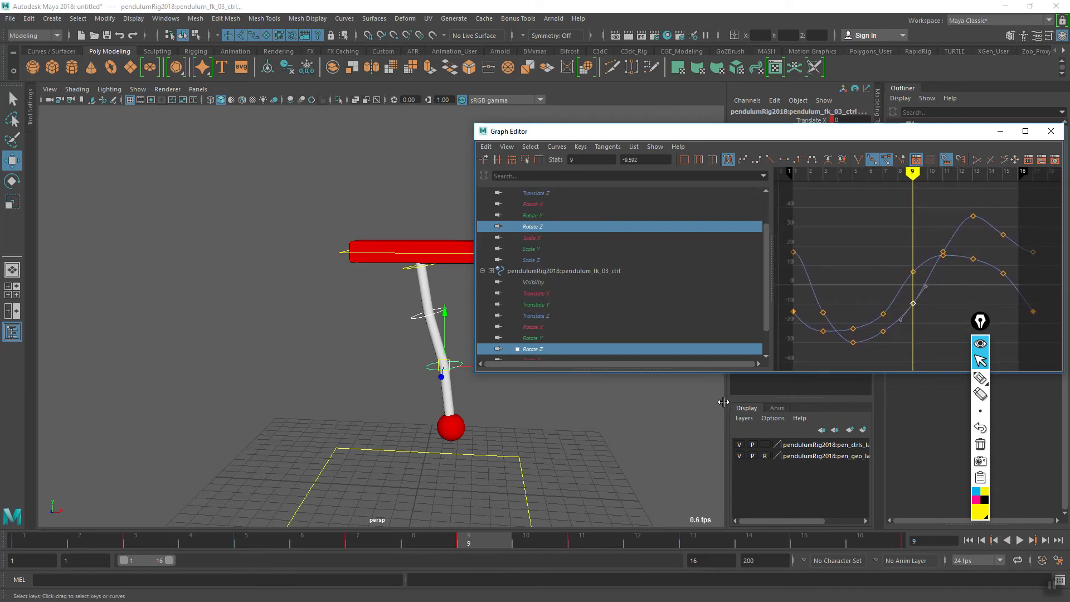
mouse_move(440, 545)
mouse_down()
mouse_move(465, 541)
mouse_move(22, 550)
mouse_move(496, 527)
mouse_move(532, 528)
mouse_move(473, 540)
mouse_move(586, 541)
mouse_move(15, 546)
mouse_move(585, 535)
mouse_move(478, 548)
mouse_move(25, 551)
mouse_move(474, 540)
mouse_move(40, 549)
mouse_up()
drag(818, 231, 797, 259)
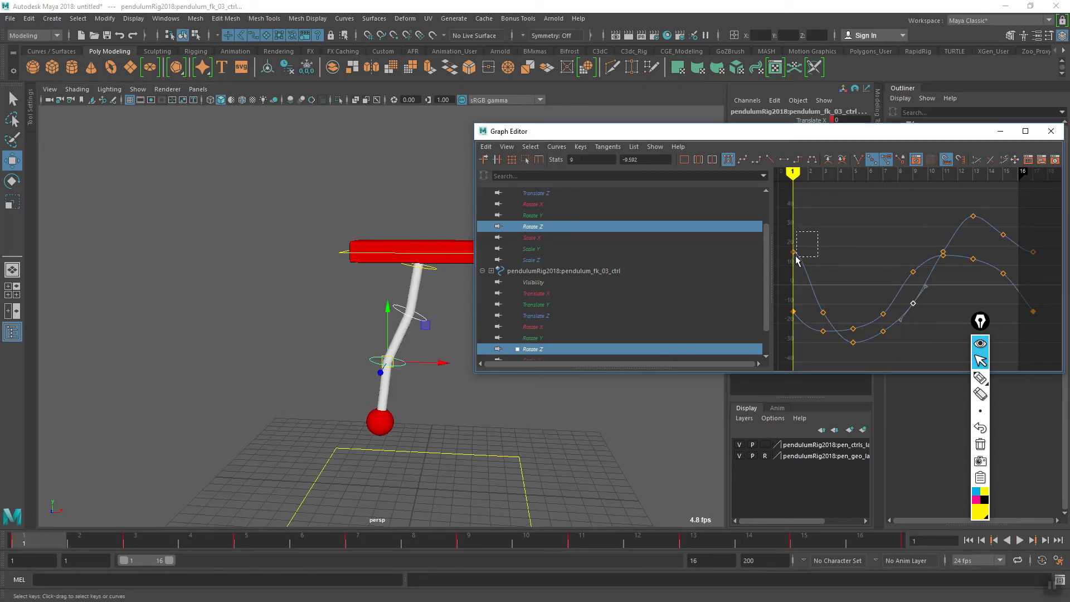
drag(1048, 248, 1021, 269)
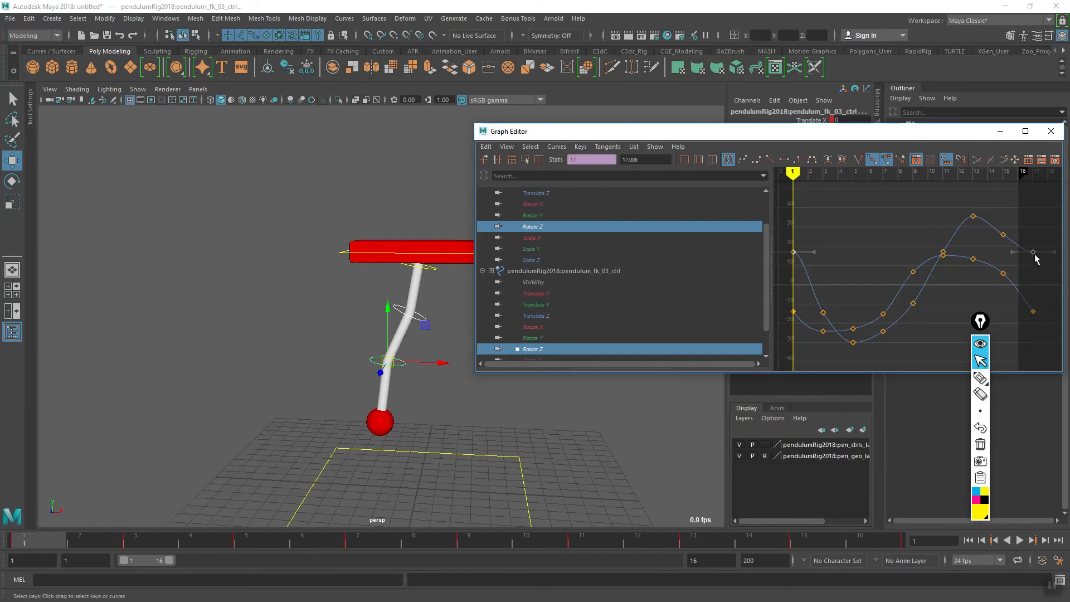
shift+middle_drag(1032, 247, 1030, 270)
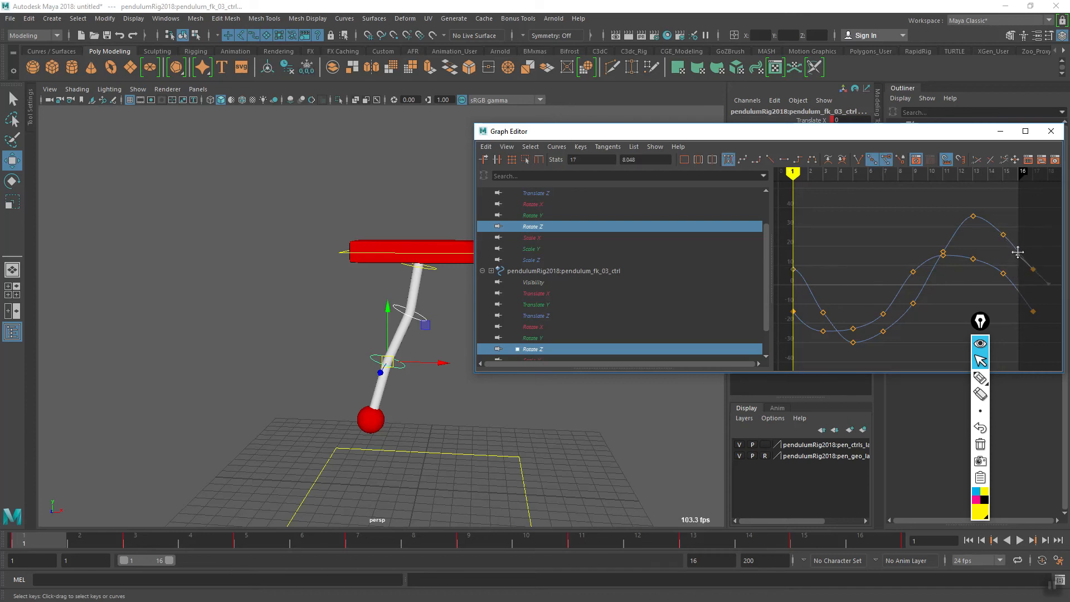
drag(1019, 250, 1020, 252)
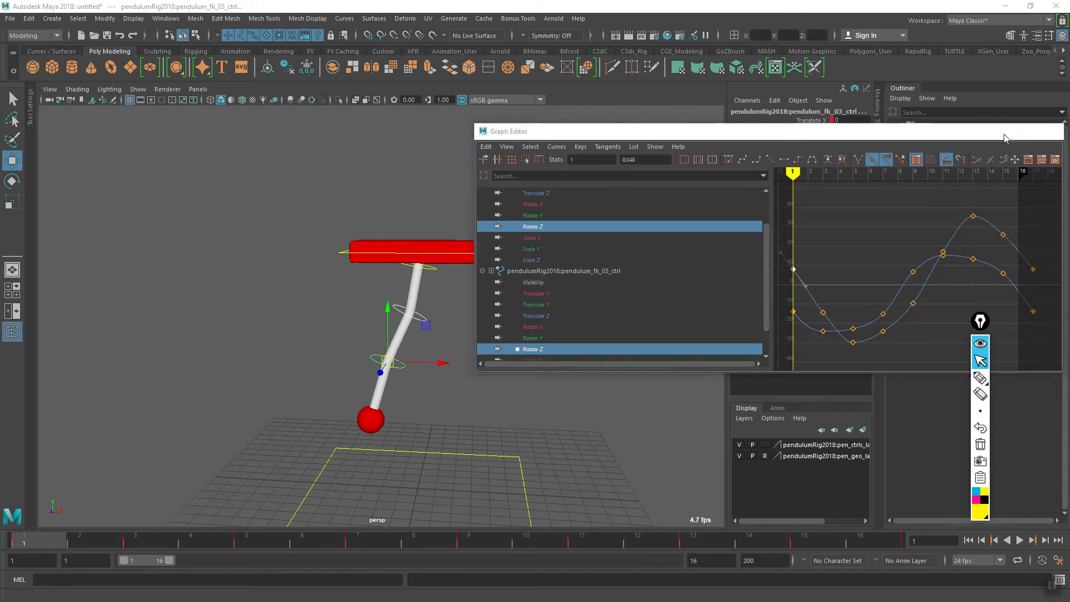
- Minimize the Graph Editor, play the pendulum loop while viewing it from another angle, and stop playback
click(1003, 133)
click(1020, 540)
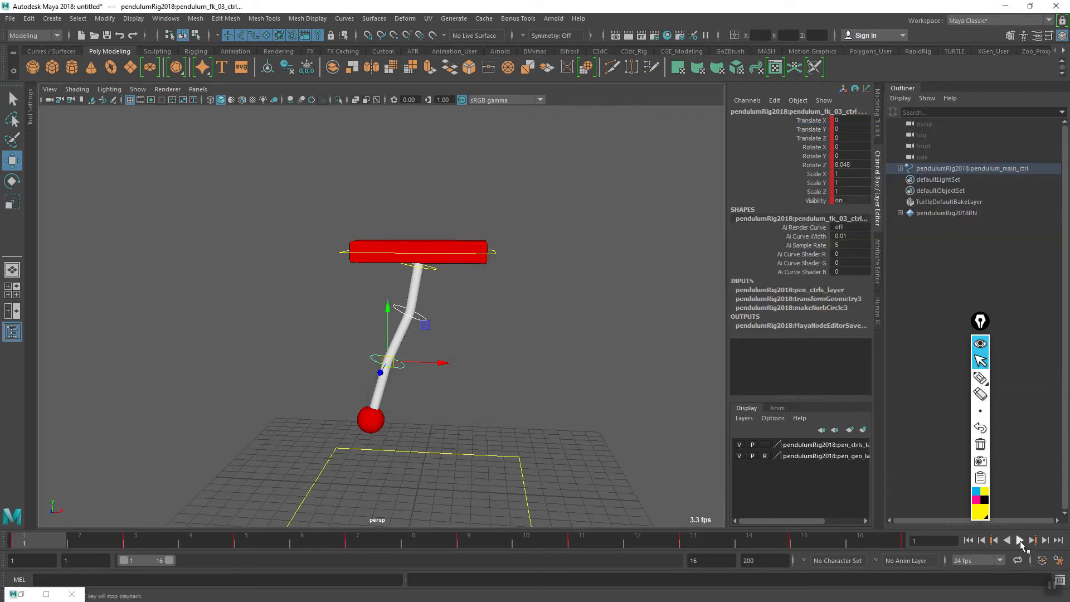
alt+drag(472, 400, 418, 446)
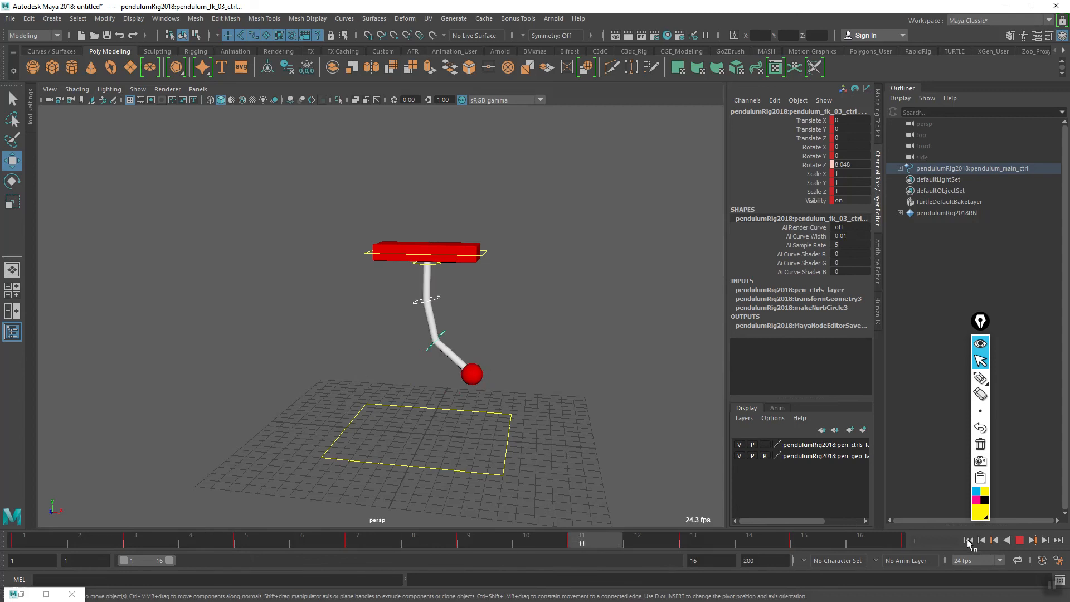
click(1021, 541)
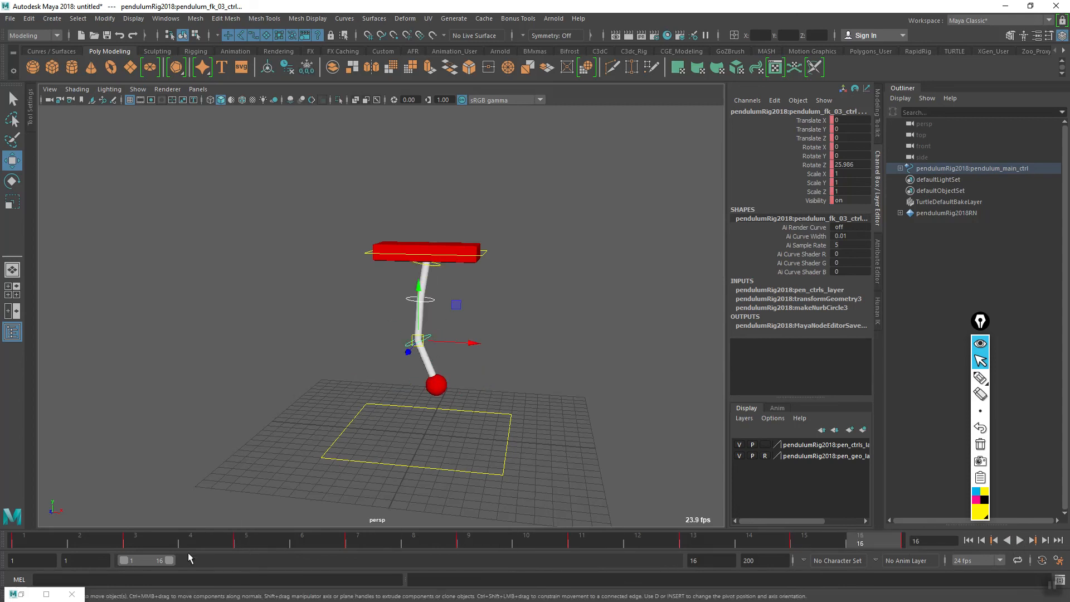
- Reopen the Graph Editor, show only the lowest control's Rotate Z curve, and clear the key selection
click(167, 21)
mouse_move(246, 80)
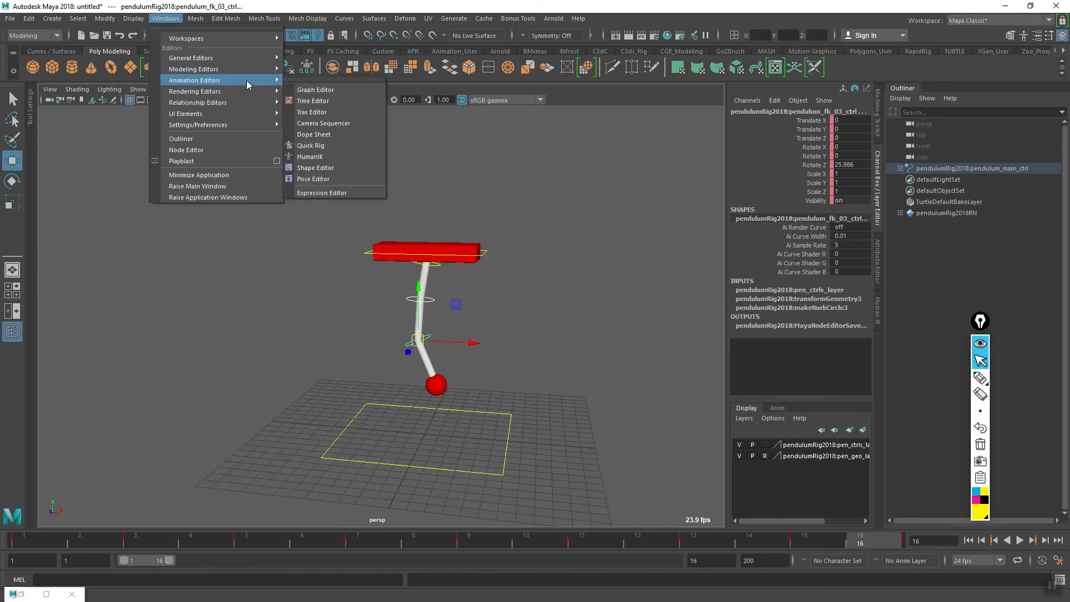
click(311, 91)
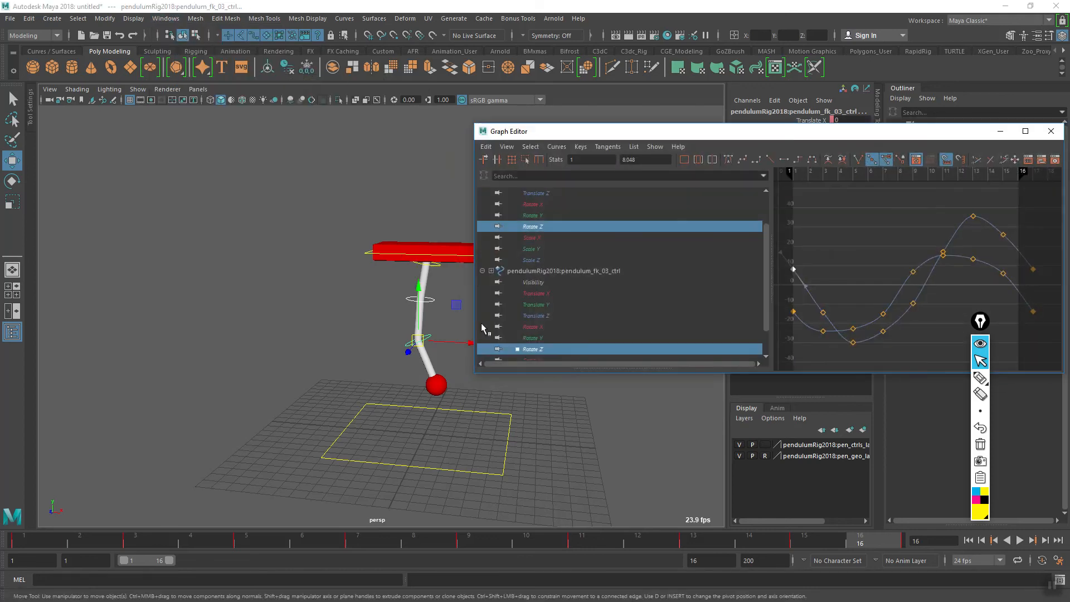
click(539, 350)
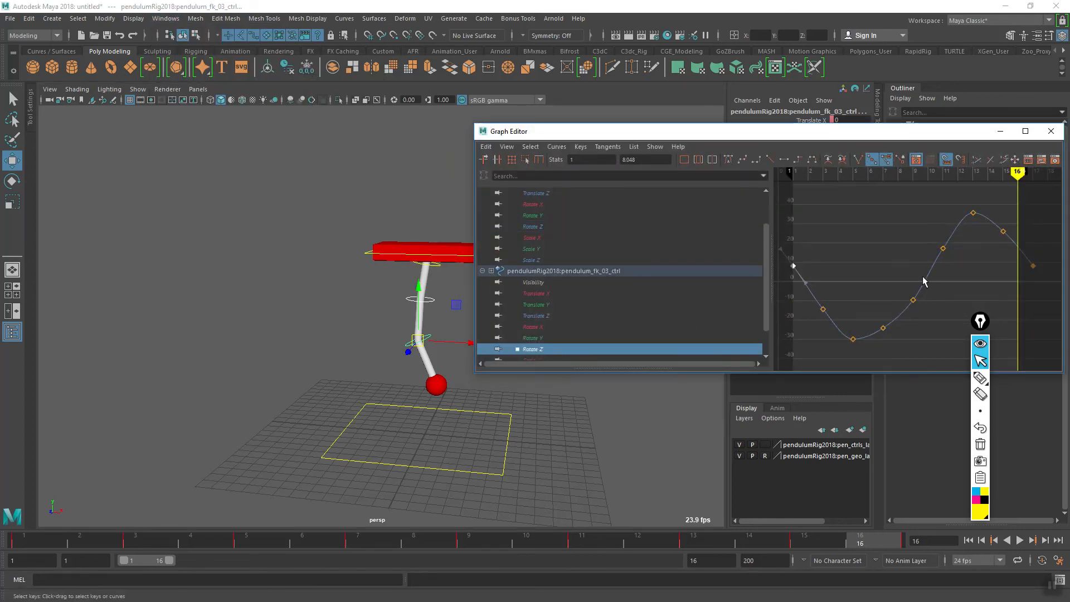
click(935, 289)
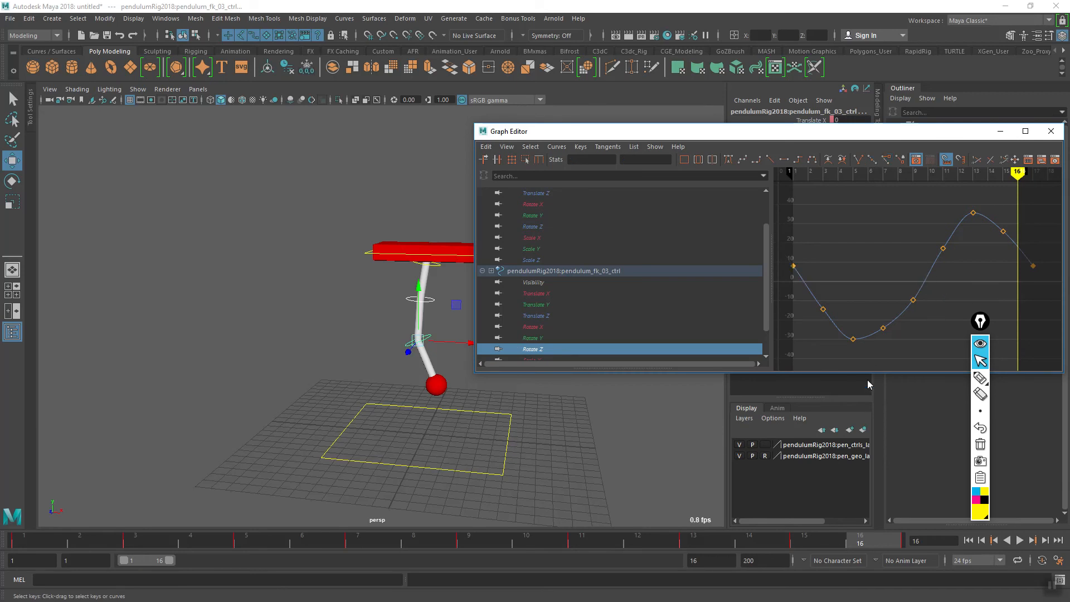
- At frame 13, scale all the lowest control's Rotate Z keys vertically so the peak reaches about 59.3 degrees
drag(559, 535, 702, 527)
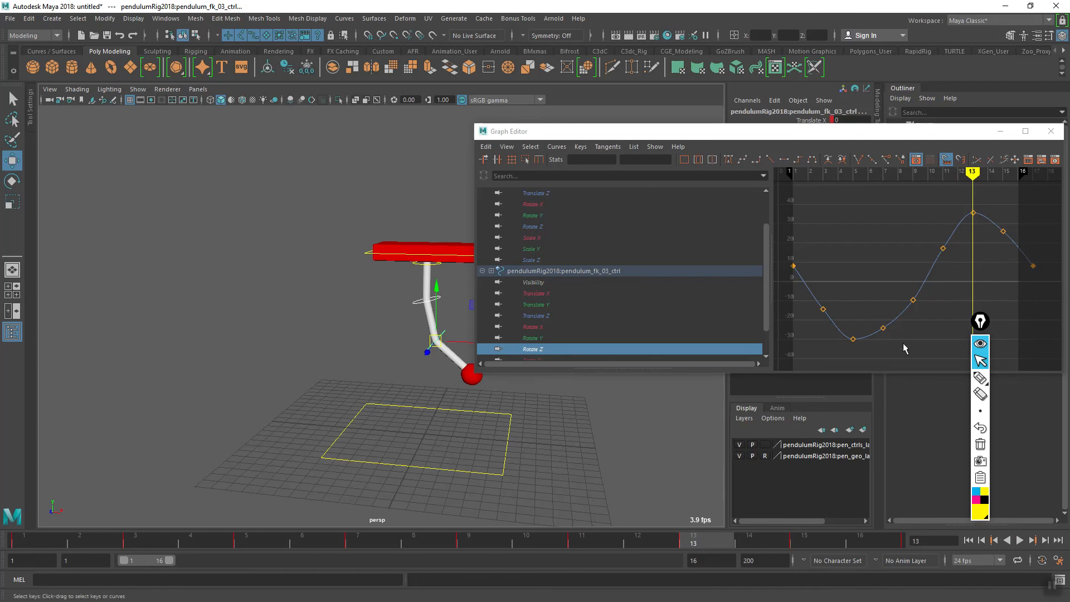
click(946, 236)
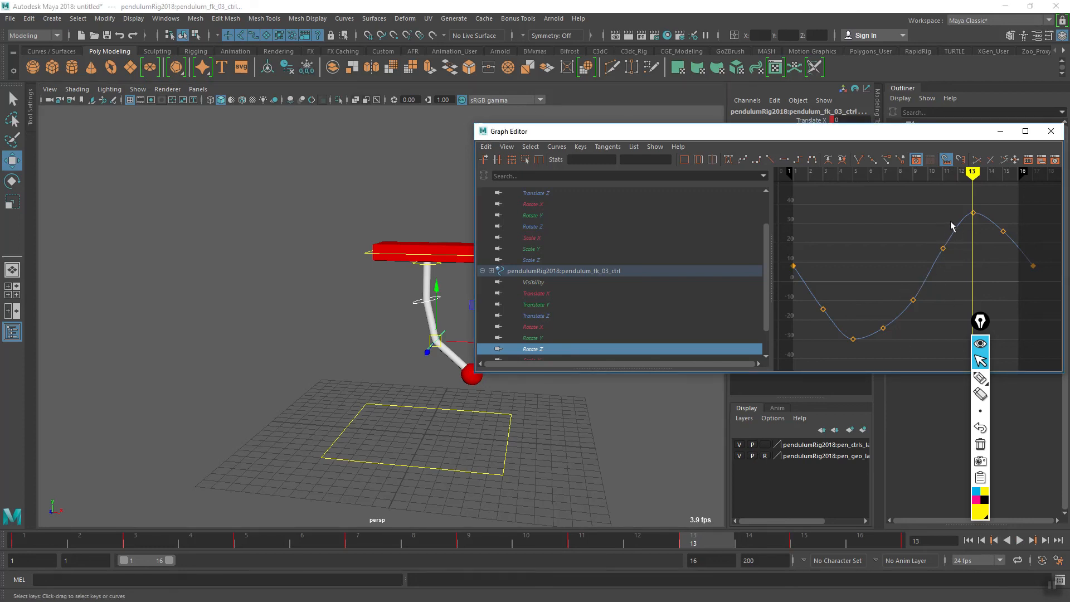
drag(1022, 225, 969, 290)
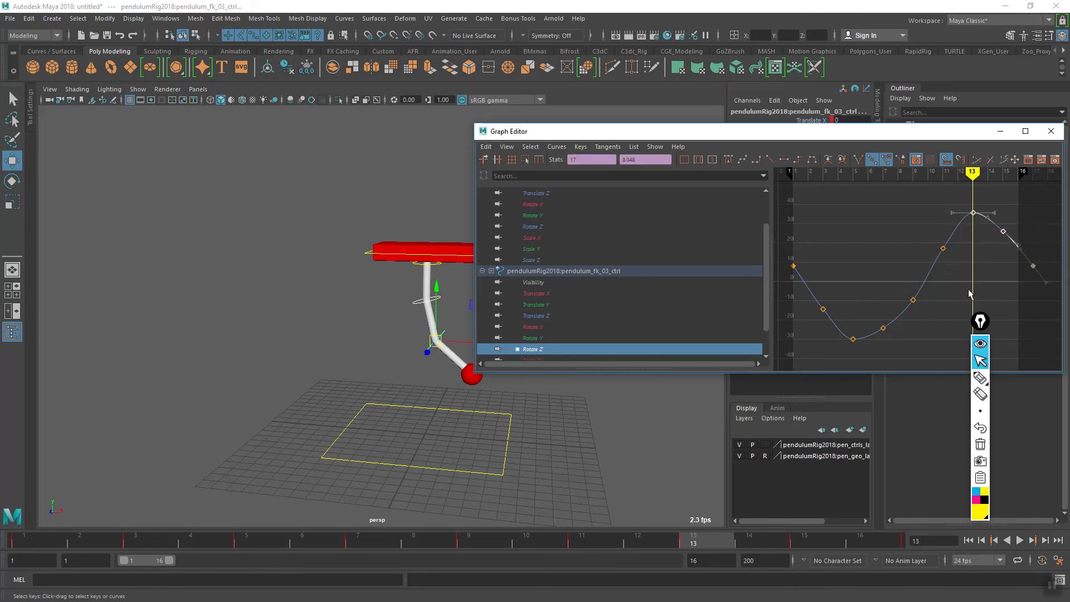
click(1039, 204)
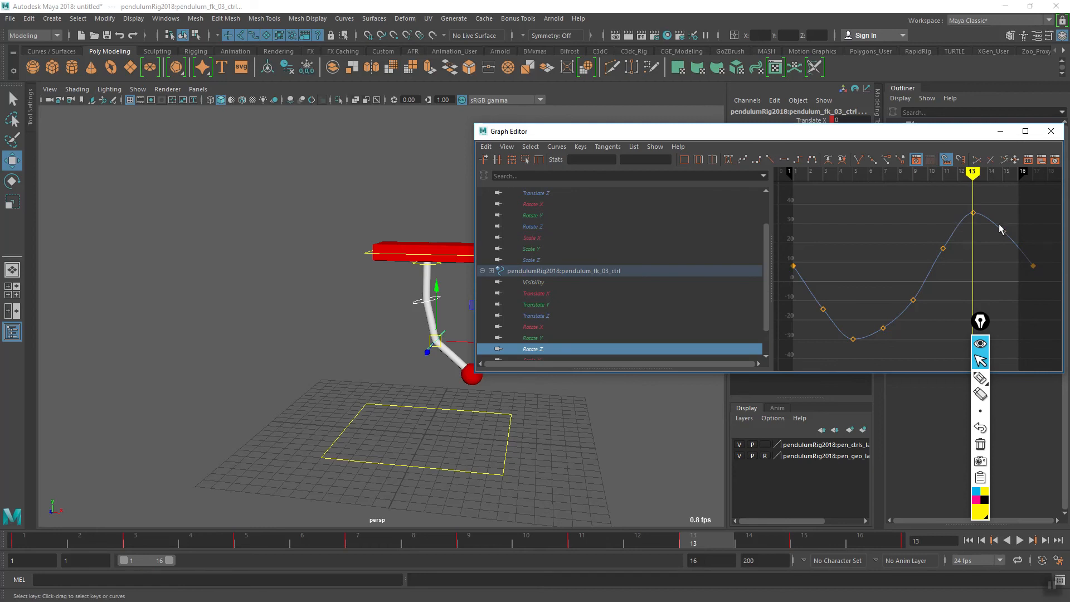
drag(1000, 299, 782, 375)
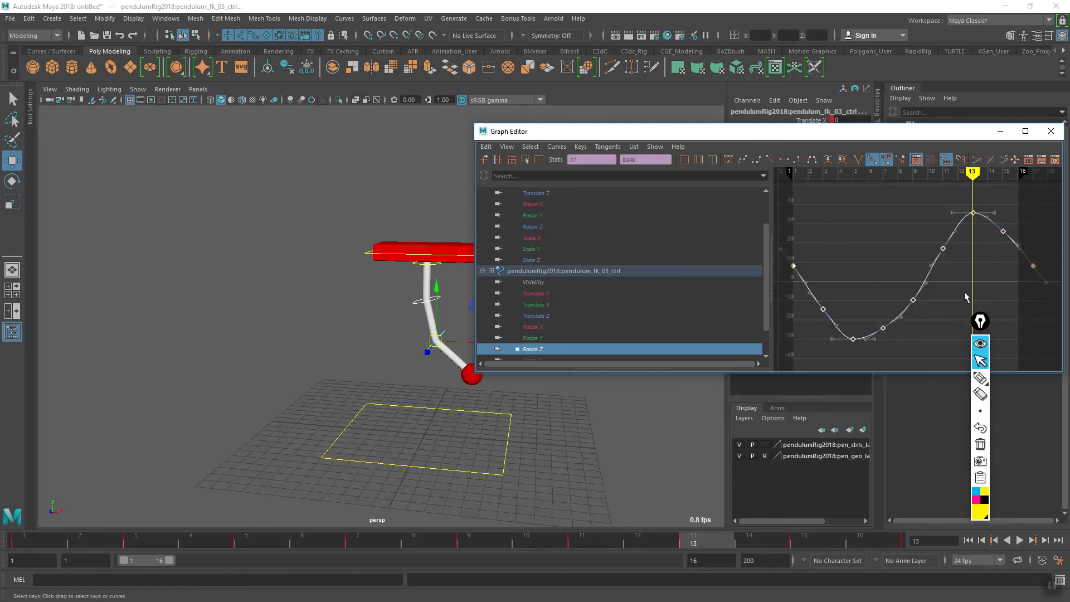
key(r)
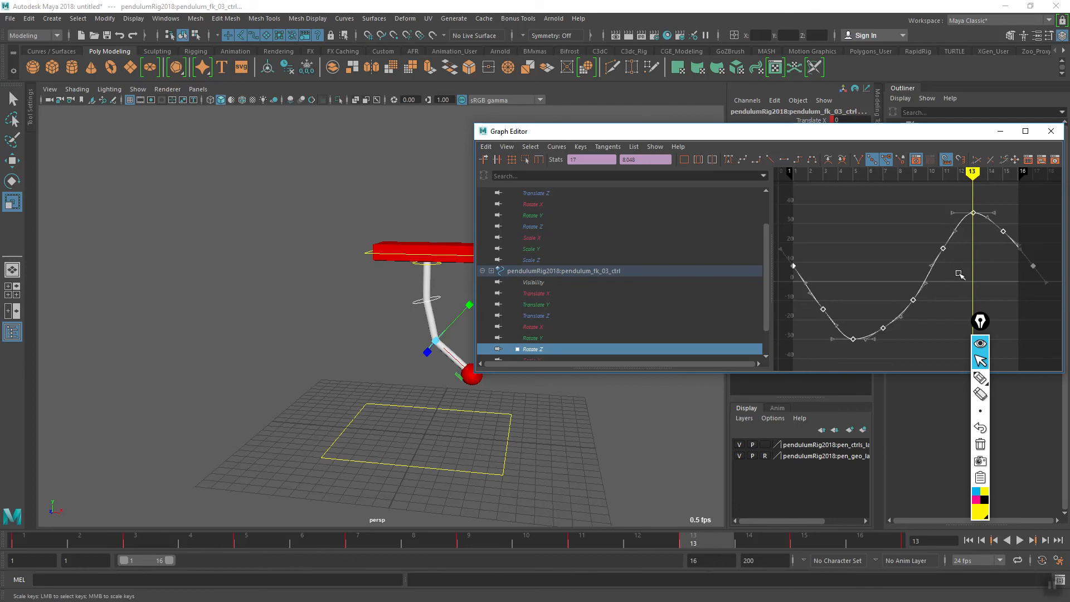
middle_drag(957, 284, 963, 263)
- Put the Graph Editor away, play the exaggerated swing while viewing it from several angles, and stop playback
click(1050, 131)
click(1019, 539)
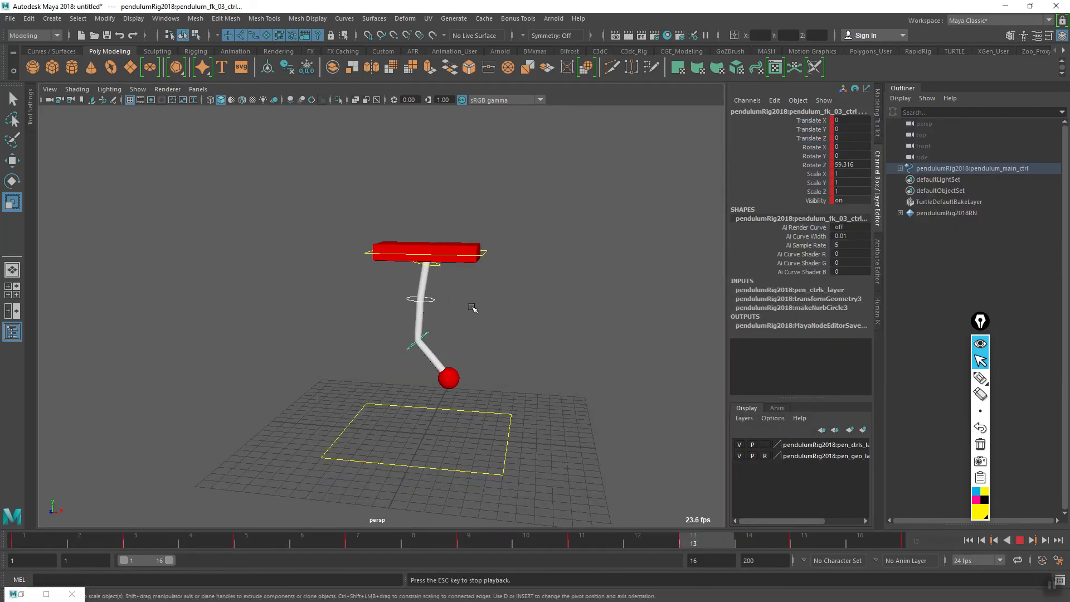
alt+drag(480, 425, 482, 458)
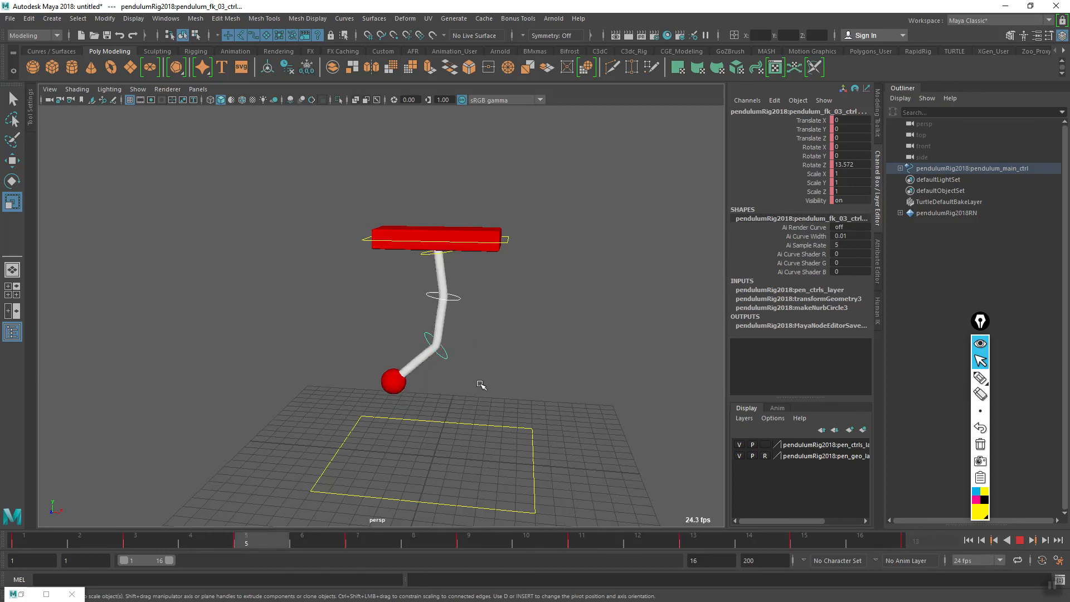
mouse_move(513, 410)
alt+mouse_down()
mouse_move(557, 410)
mouse_move(516, 431)
mouse_move(506, 407)
alt+mouse_up()
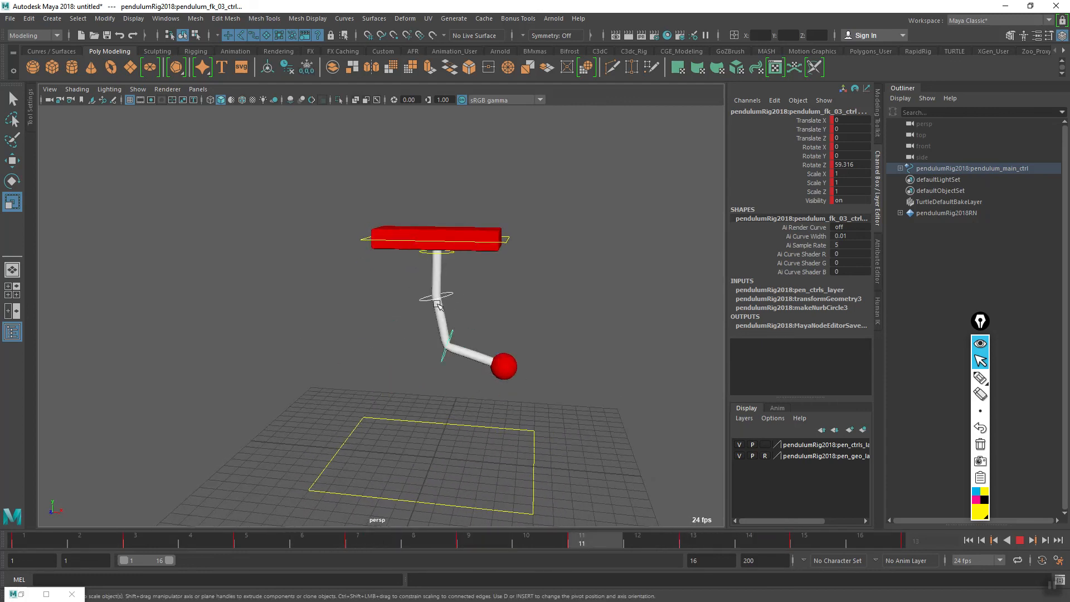
alt+drag(532, 437, 524, 458)
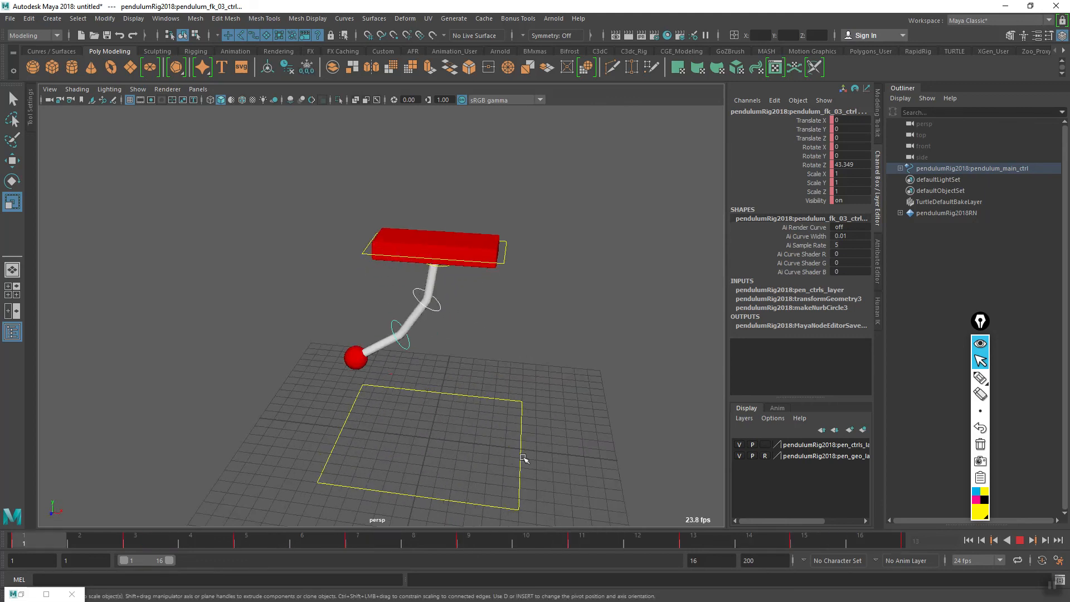
click(1020, 540)
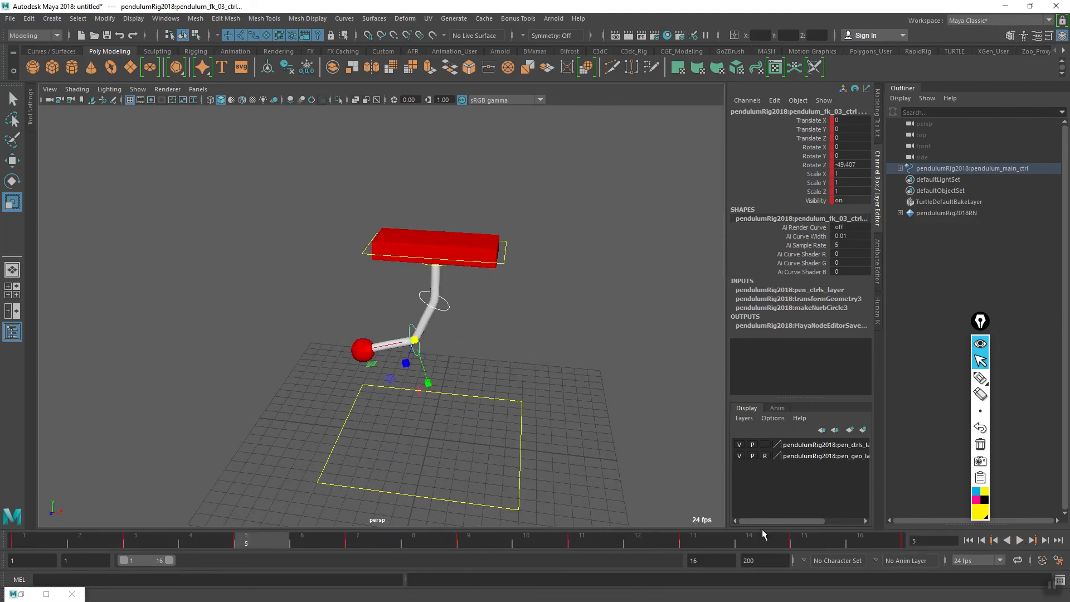
- Turn off Stepped Preview and play the pendulum loop with interpolated motion, viewing it from different angles
right_click(821, 540)
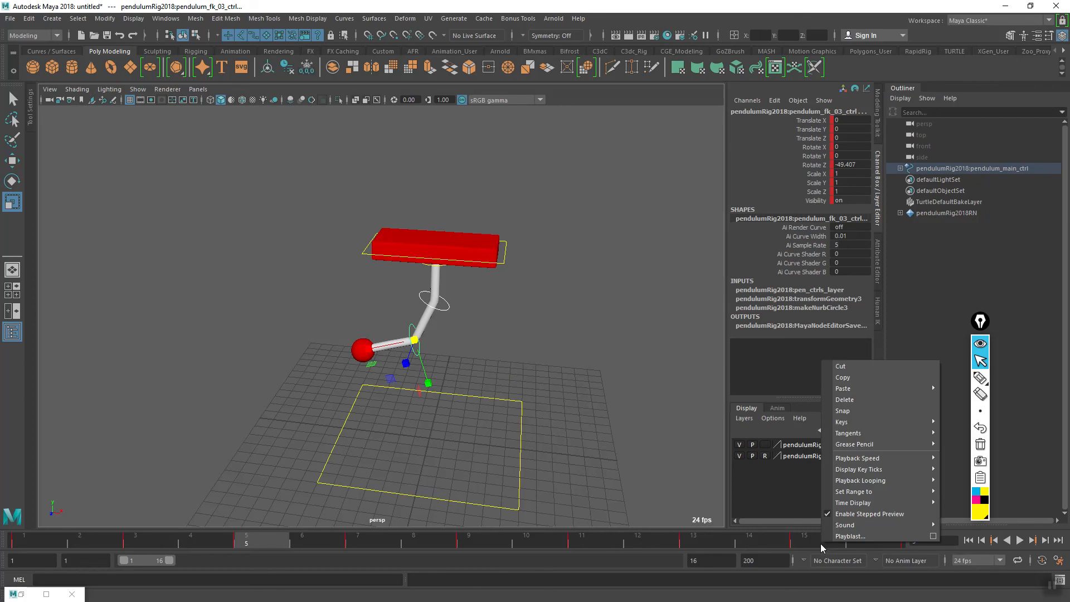
click(828, 512)
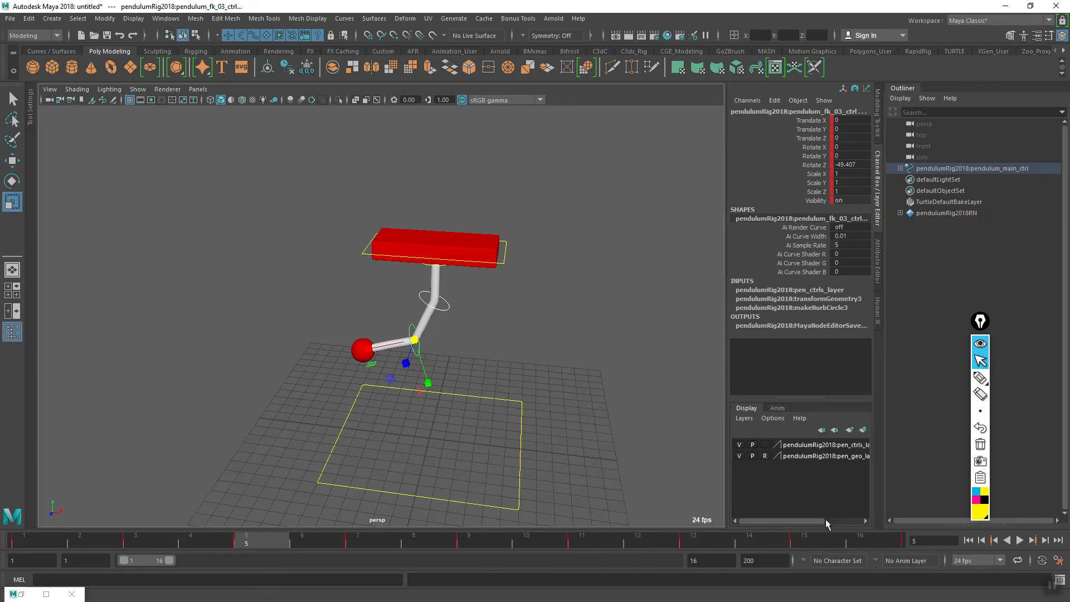
click(1020, 540)
alt+drag(525, 423, 477, 408)
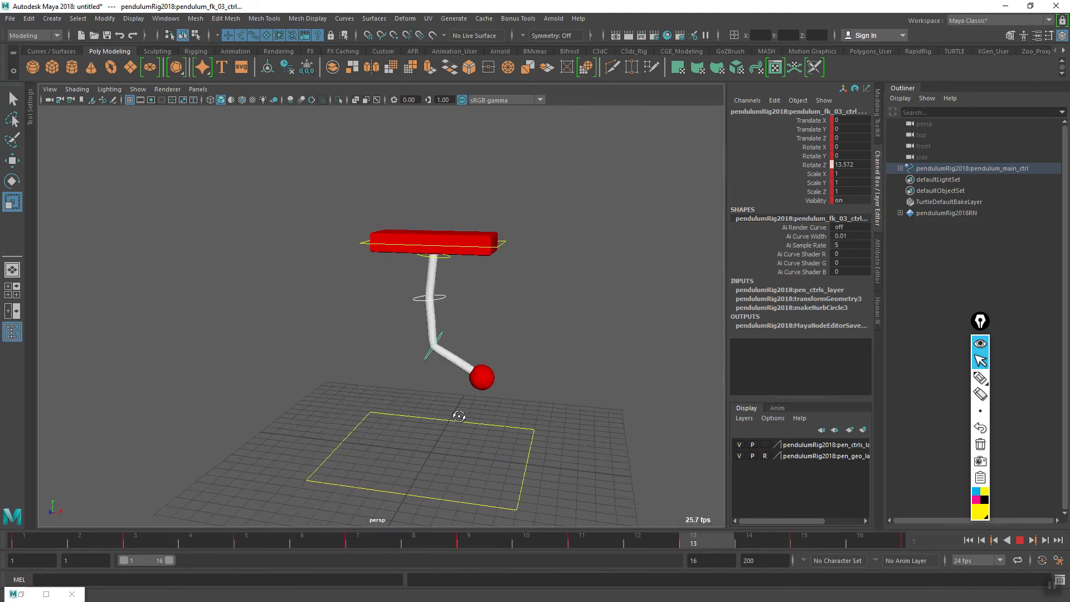
alt+drag(519, 421, 458, 417)
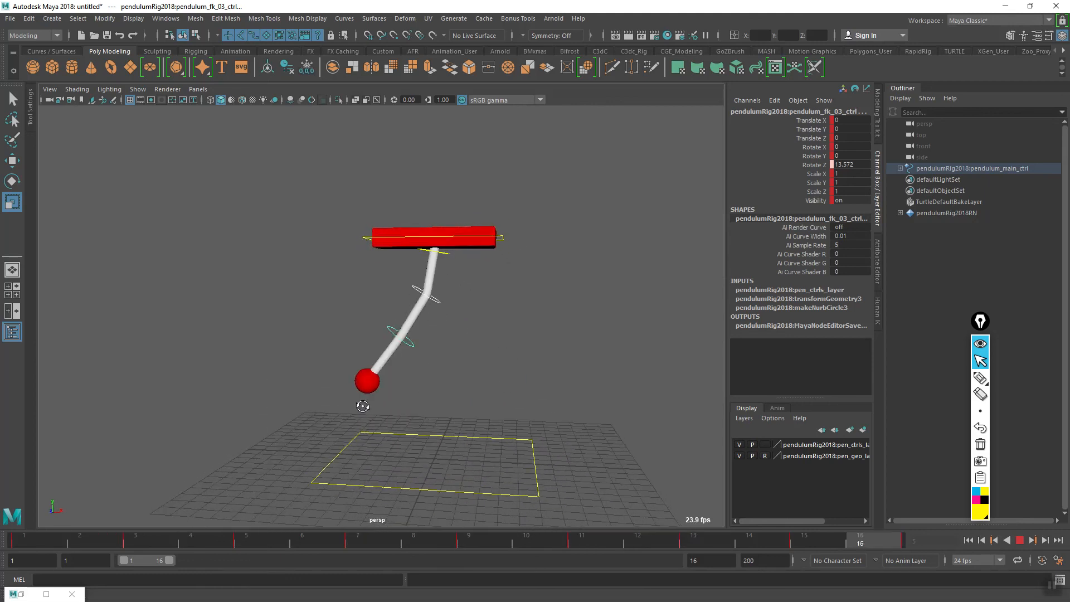
- Check the playing swing from a slightly higher angle, stop playback, and scrub the early frames to inspect the pendulum's poses
mouse_move(365, 410)
alt+mouse_down()
mouse_move(372, 420)
mouse_move(439, 415)
mouse_move(337, 413)
mouse_move(364, 421)
alt+mouse_up()
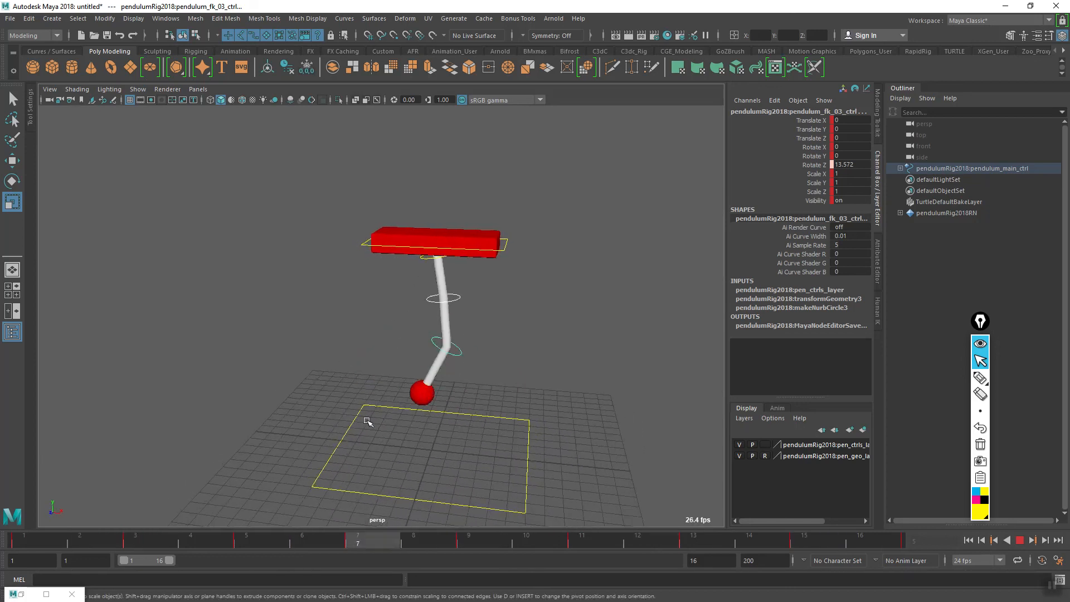
click(1019, 540)
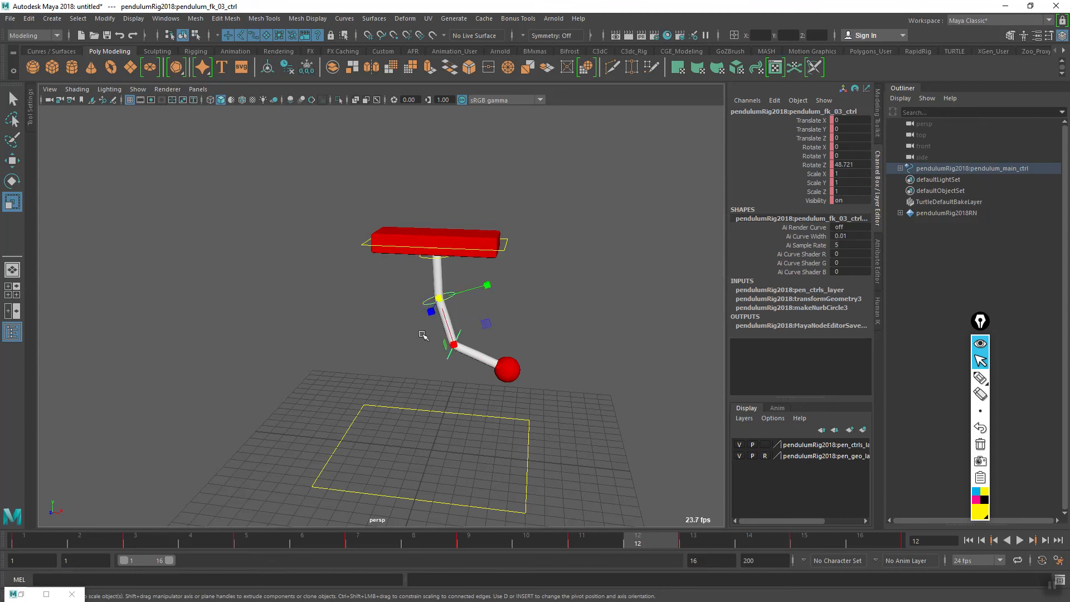
drag(192, 543, 151, 540)
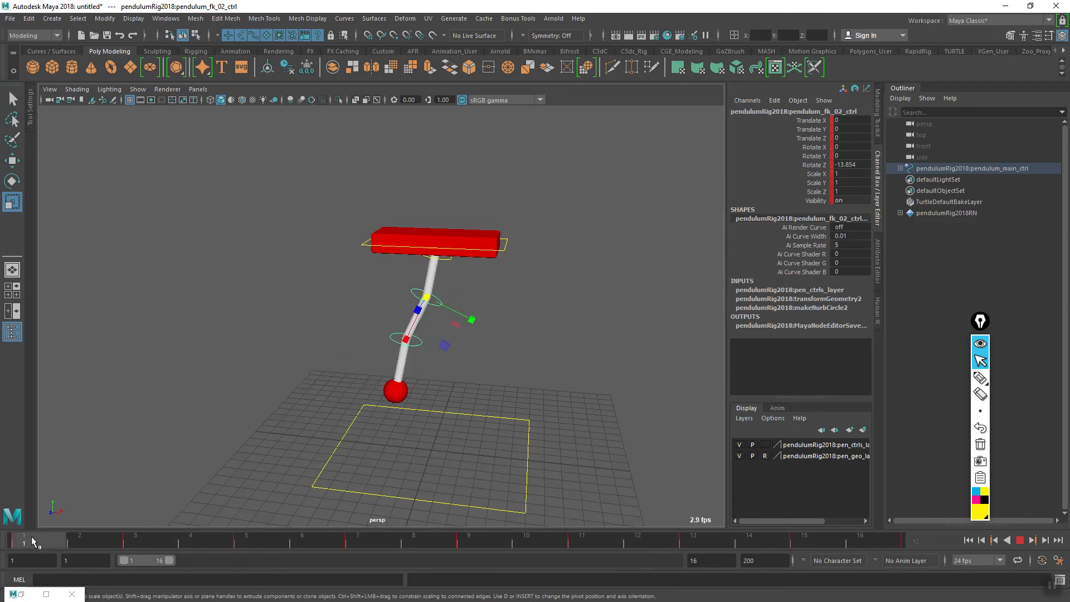
- Play the pendulum loop again and examine the overlapping swing of the middle and lowest controls from several angles
click(1019, 540)
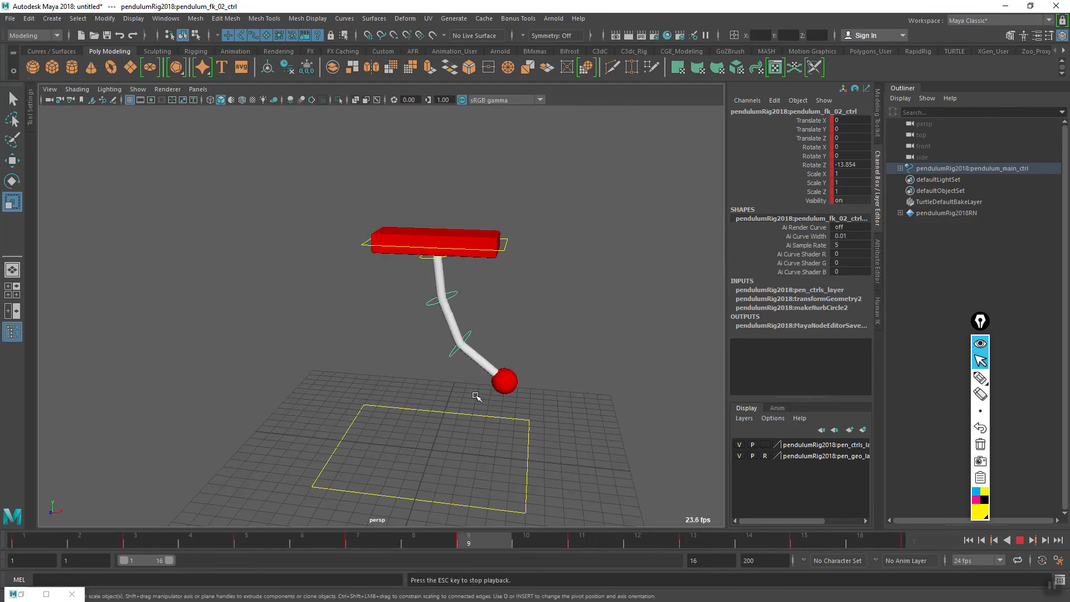
alt+drag(454, 410, 528, 409)
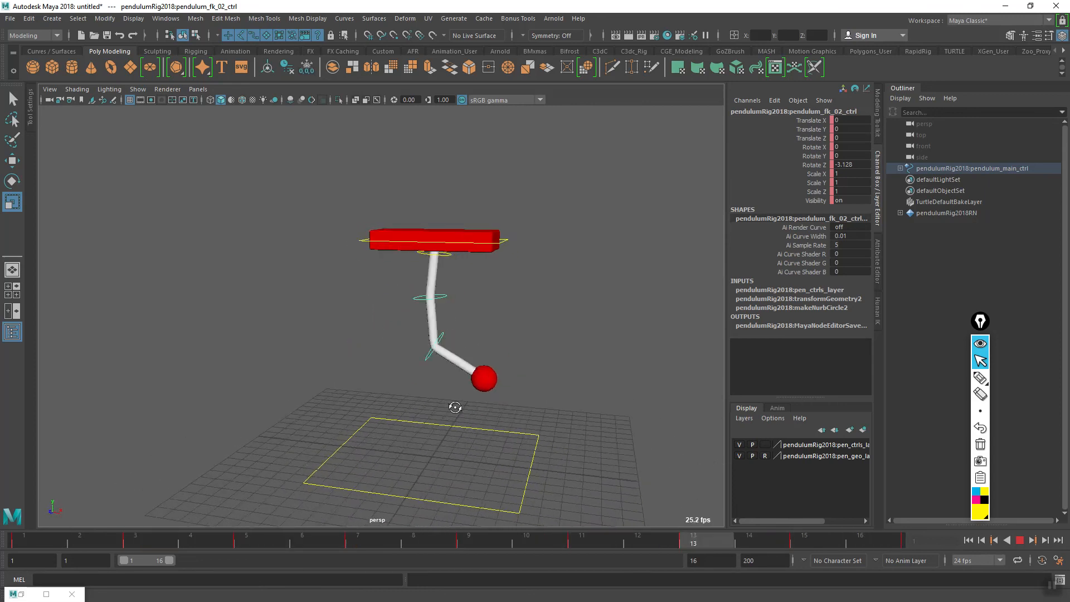
alt+right_drag(453, 375, 506, 359)
alt+middle_drag(486, 356, 458, 374)
alt+drag(474, 391, 447, 405)
alt+middle_drag(450, 384, 452, 373)
alt+right_drag(461, 390, 429, 415)
alt+drag(431, 415, 479, 411)
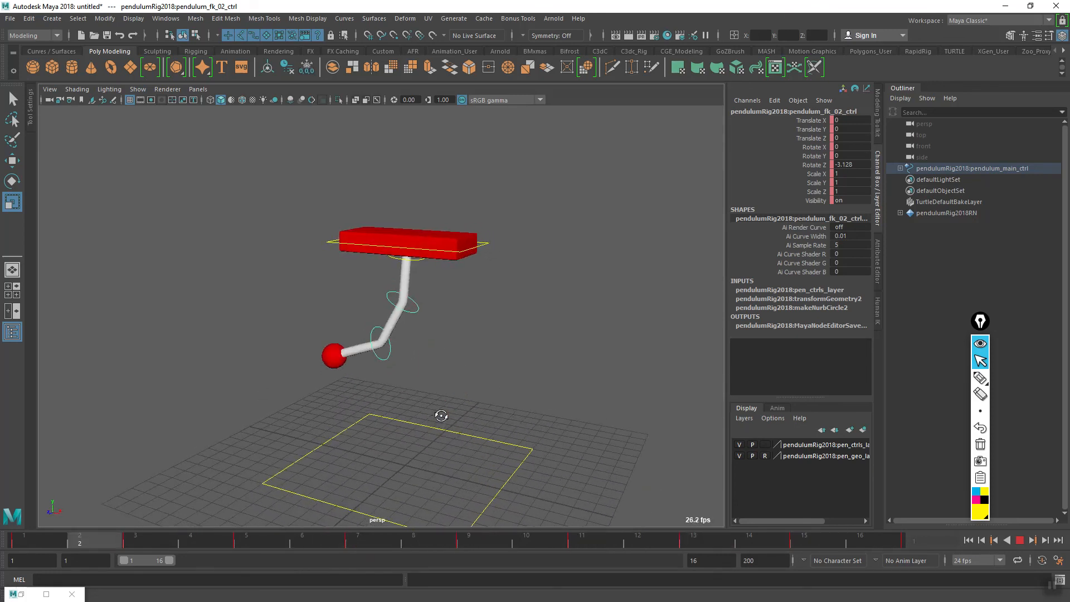
alt+drag(444, 417, 442, 417)
alt+middle_drag(449, 371, 495, 394)
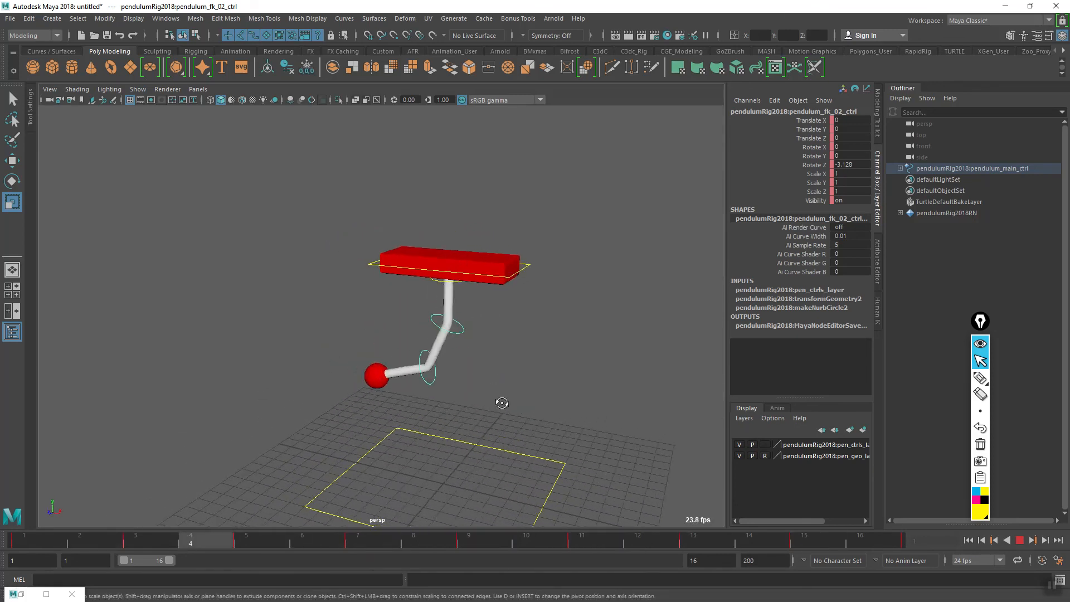
alt+drag(502, 404, 499, 372)
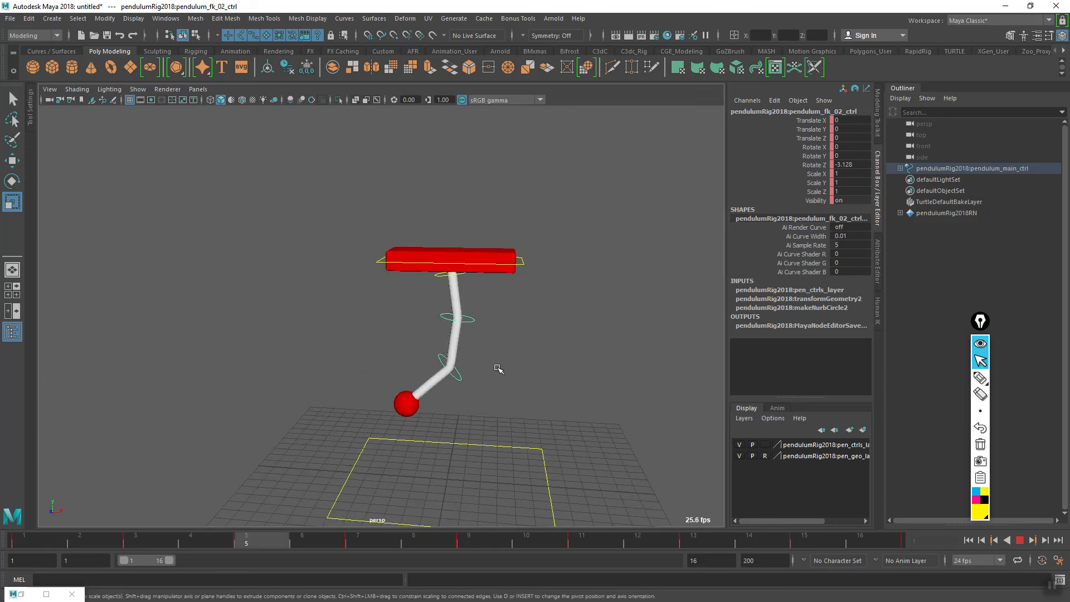